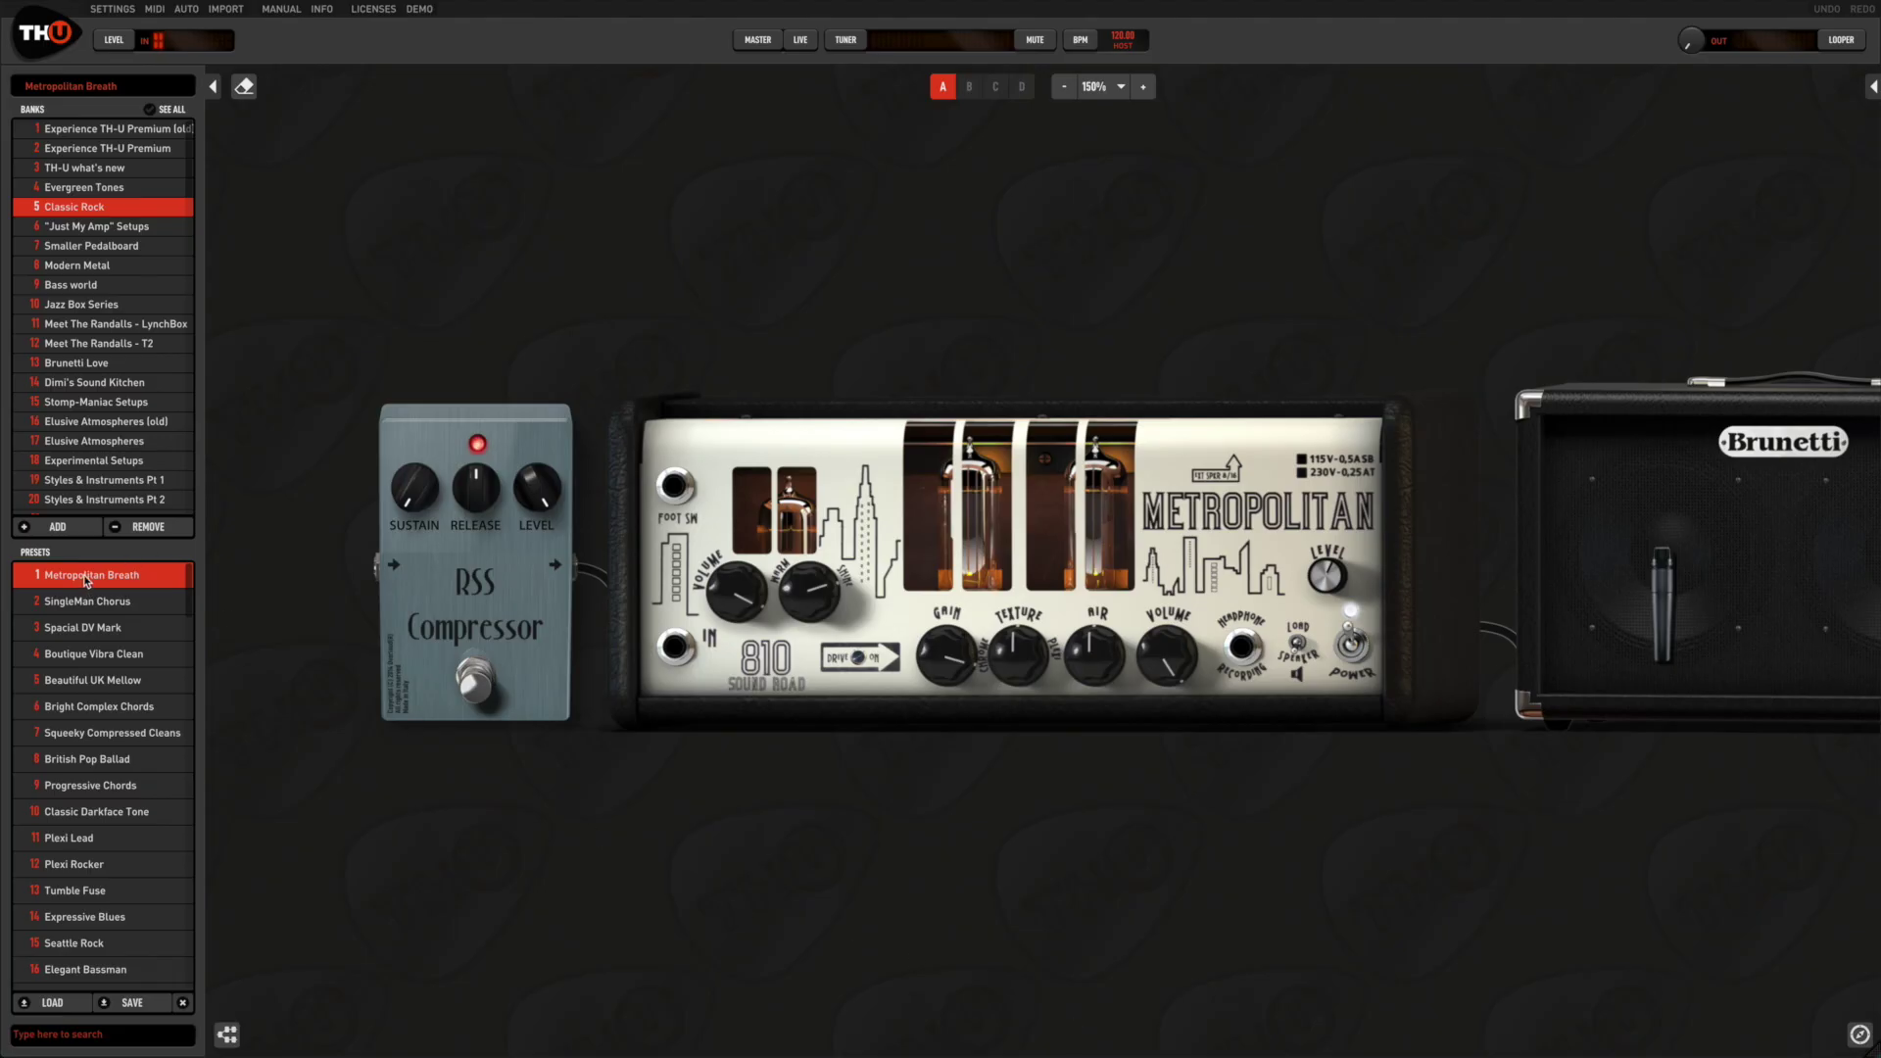
# Step: Audition presets from SingleMan Chorus through British Pop Ballad
pyautogui.click(74, 602)
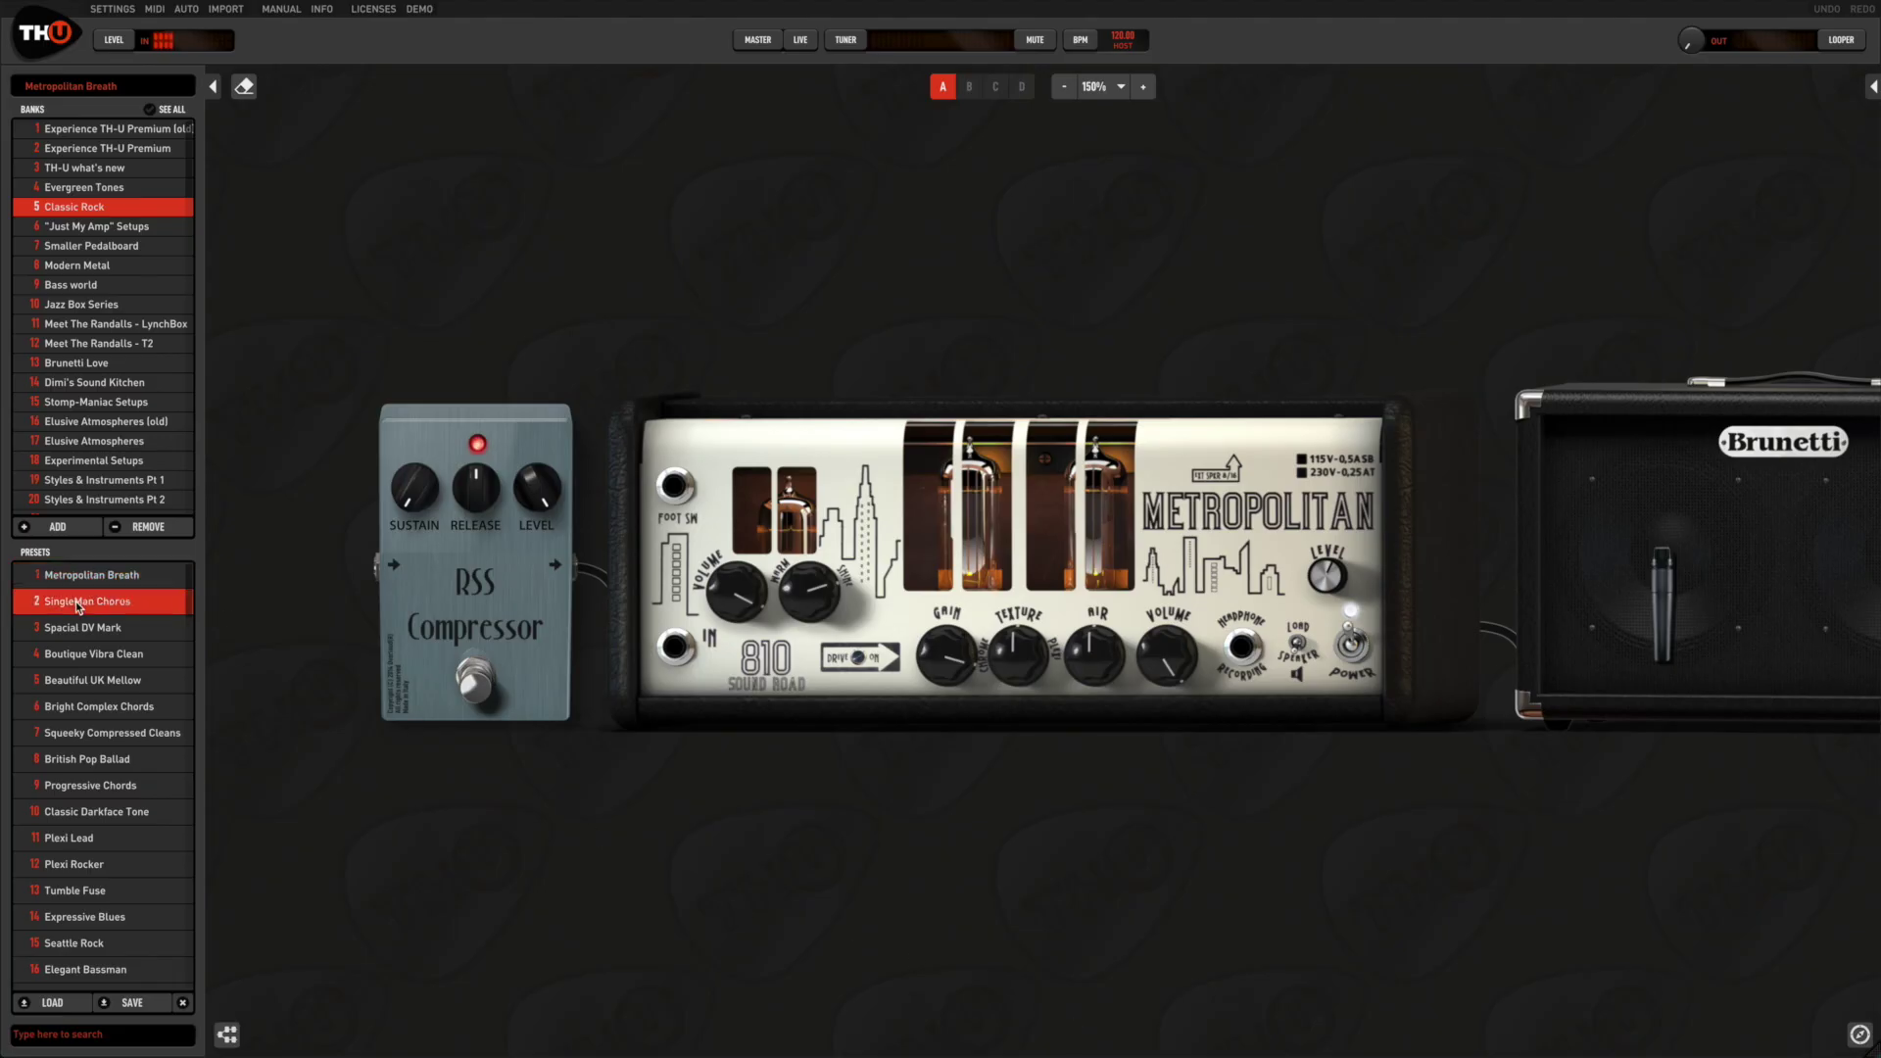
pyautogui.click(77, 629)
pyautogui.click(75, 655)
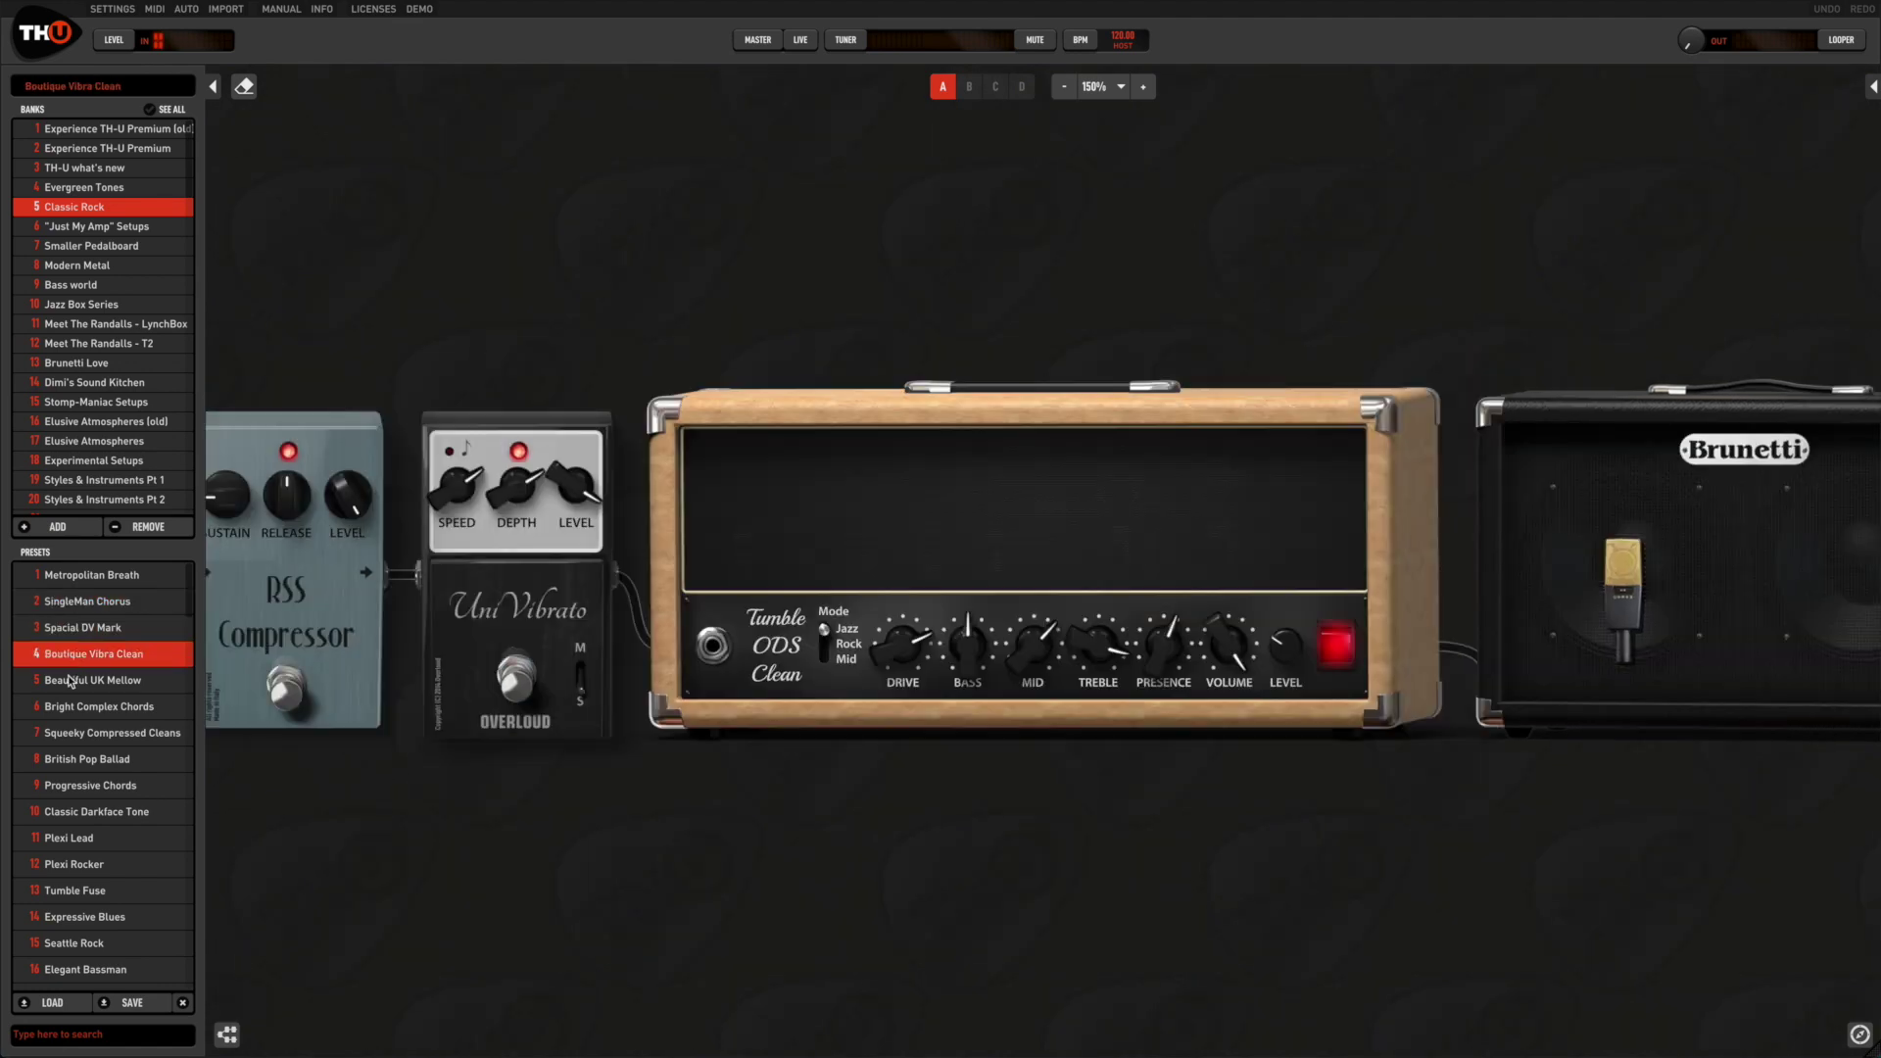
pyautogui.click(71, 682)
pyautogui.click(71, 708)
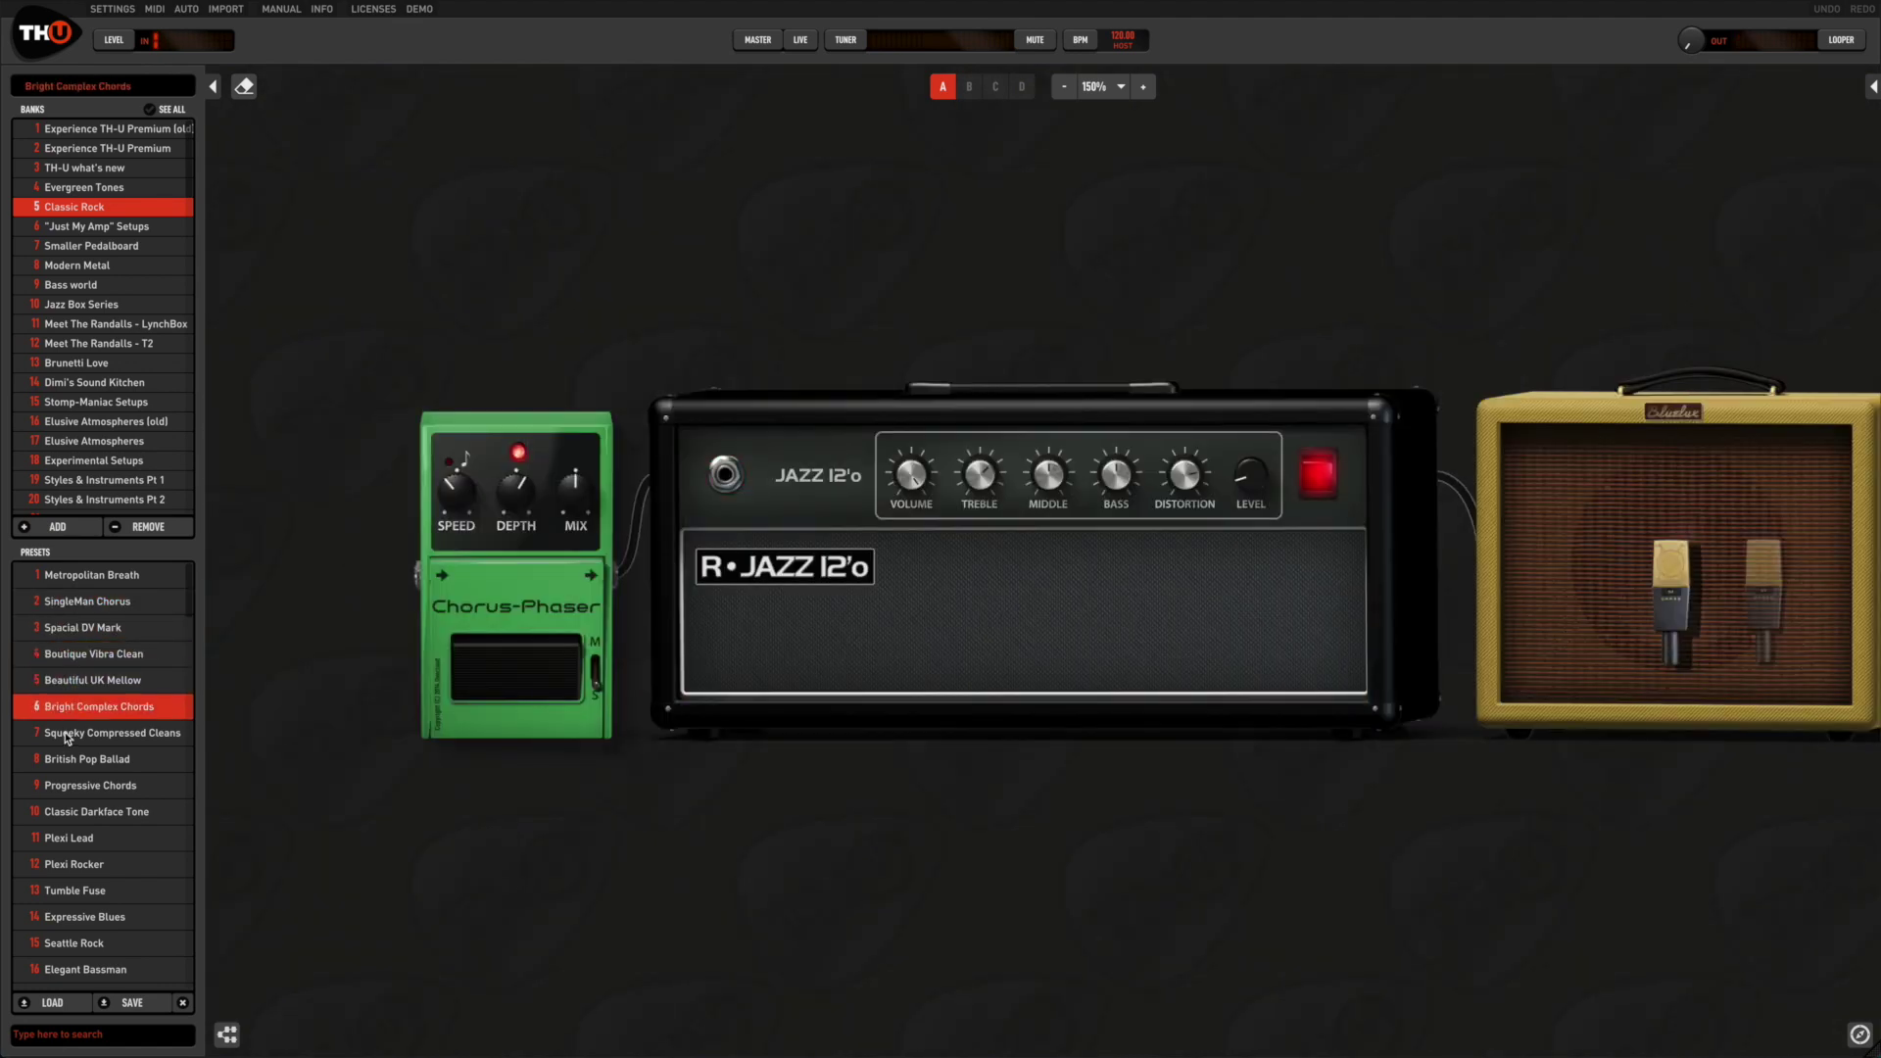
pyautogui.click(67, 735)
pyautogui.click(61, 757)
# Step: Audition Progressive Chords through Tumble Fuse, return to Metropolitan Breath, and open the MIDI settings
pyautogui.click(58, 787)
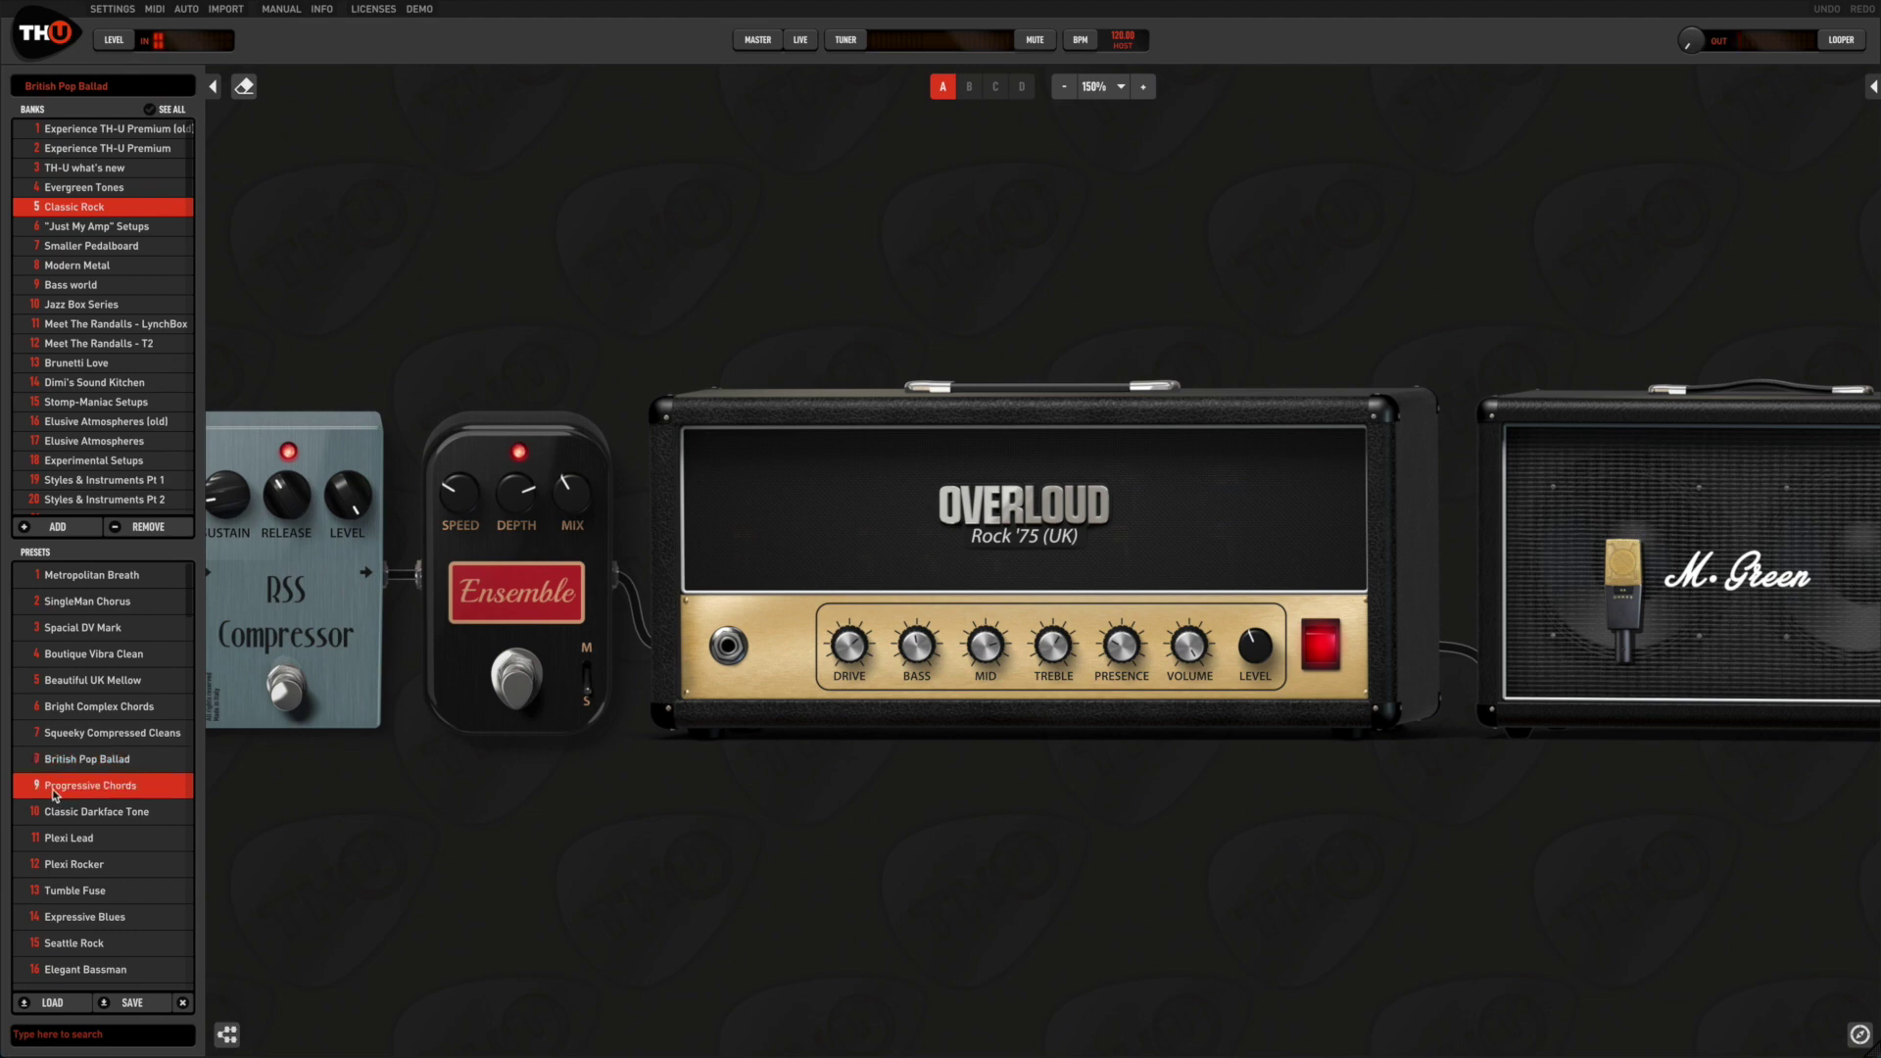
pyautogui.click(59, 813)
pyautogui.click(56, 841)
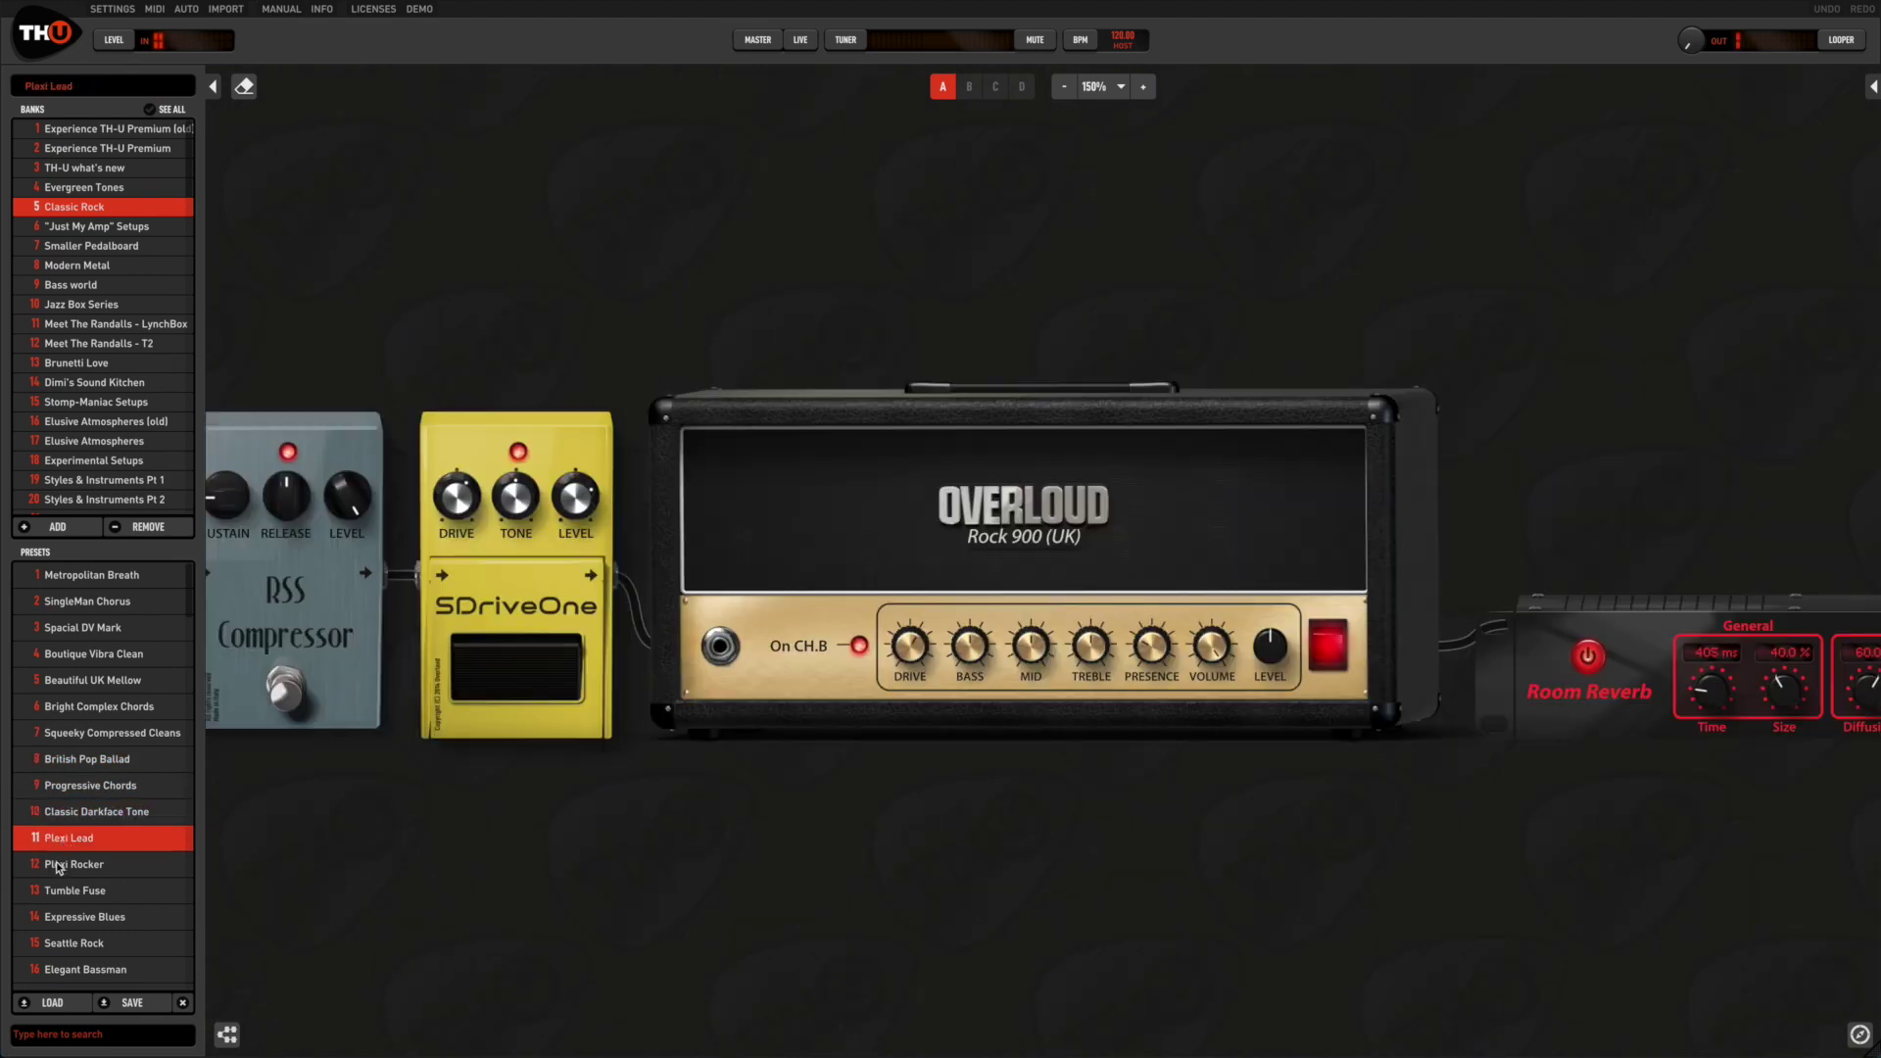
pyautogui.click(61, 867)
pyautogui.click(63, 891)
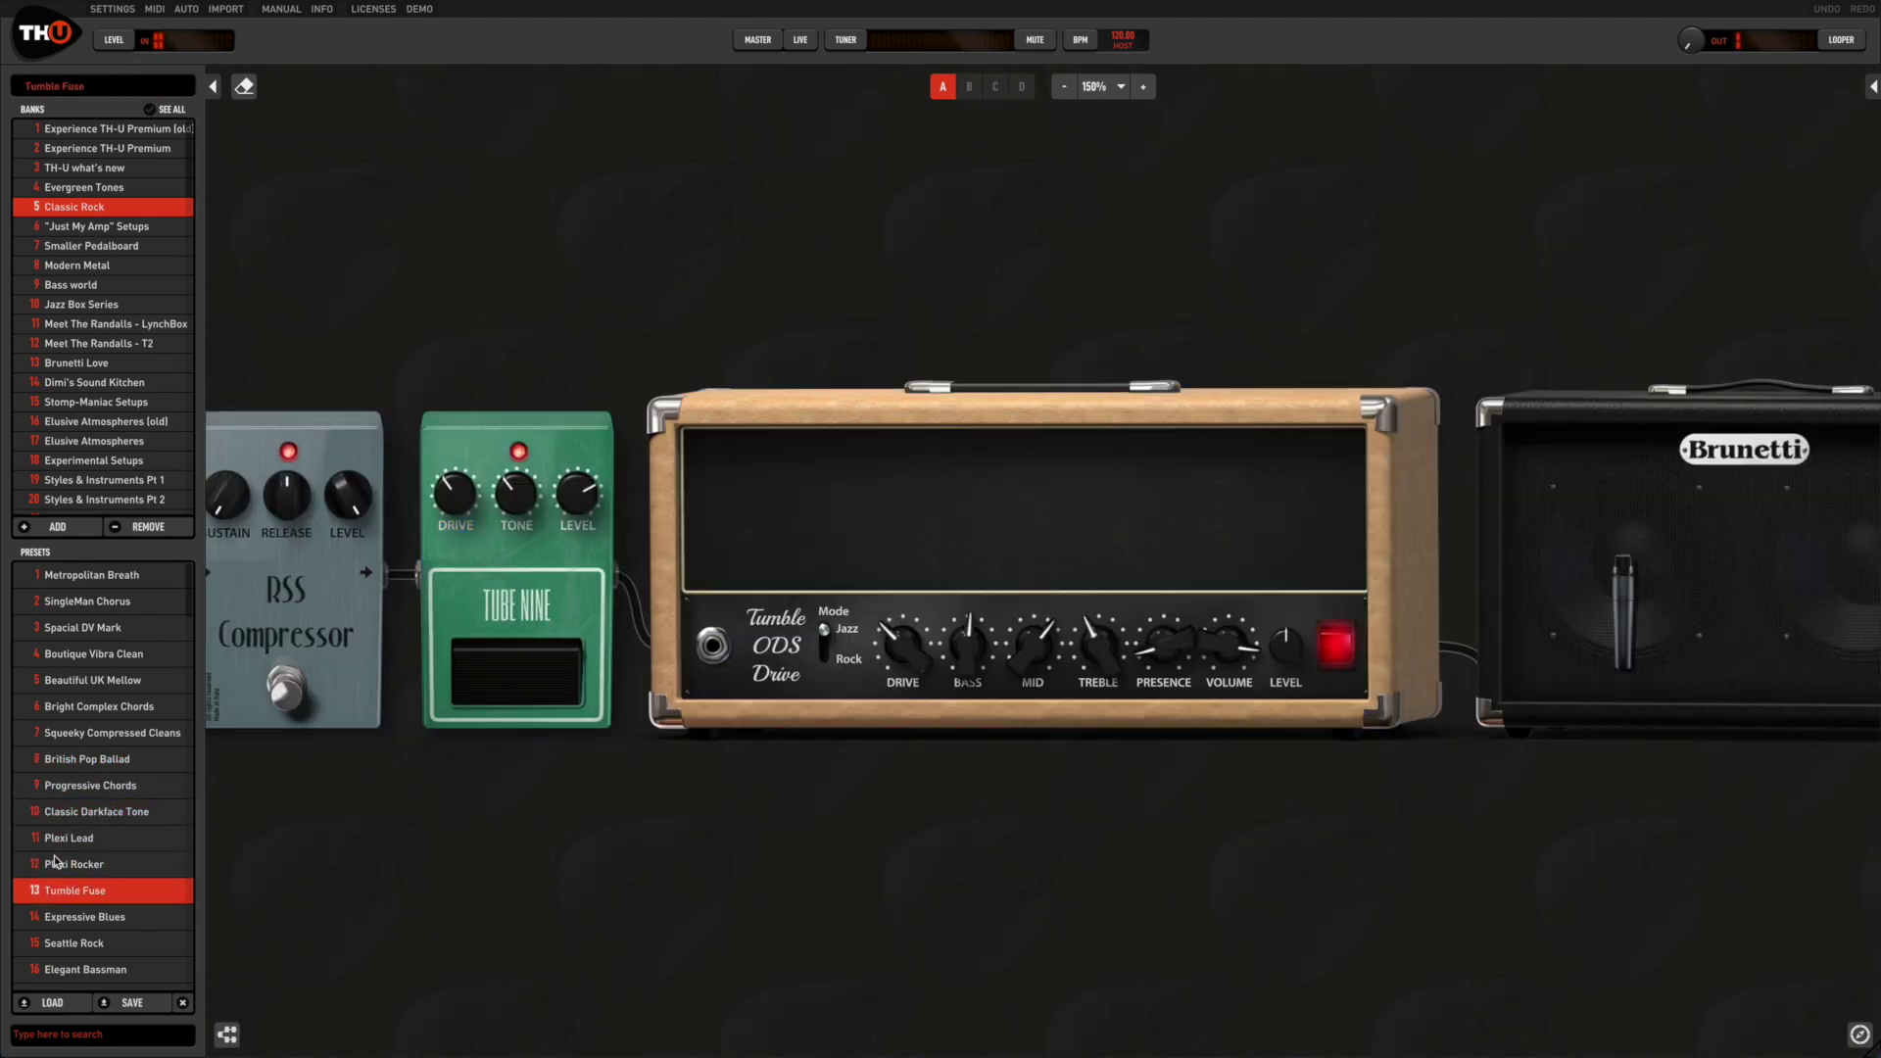
pyautogui.click(82, 576)
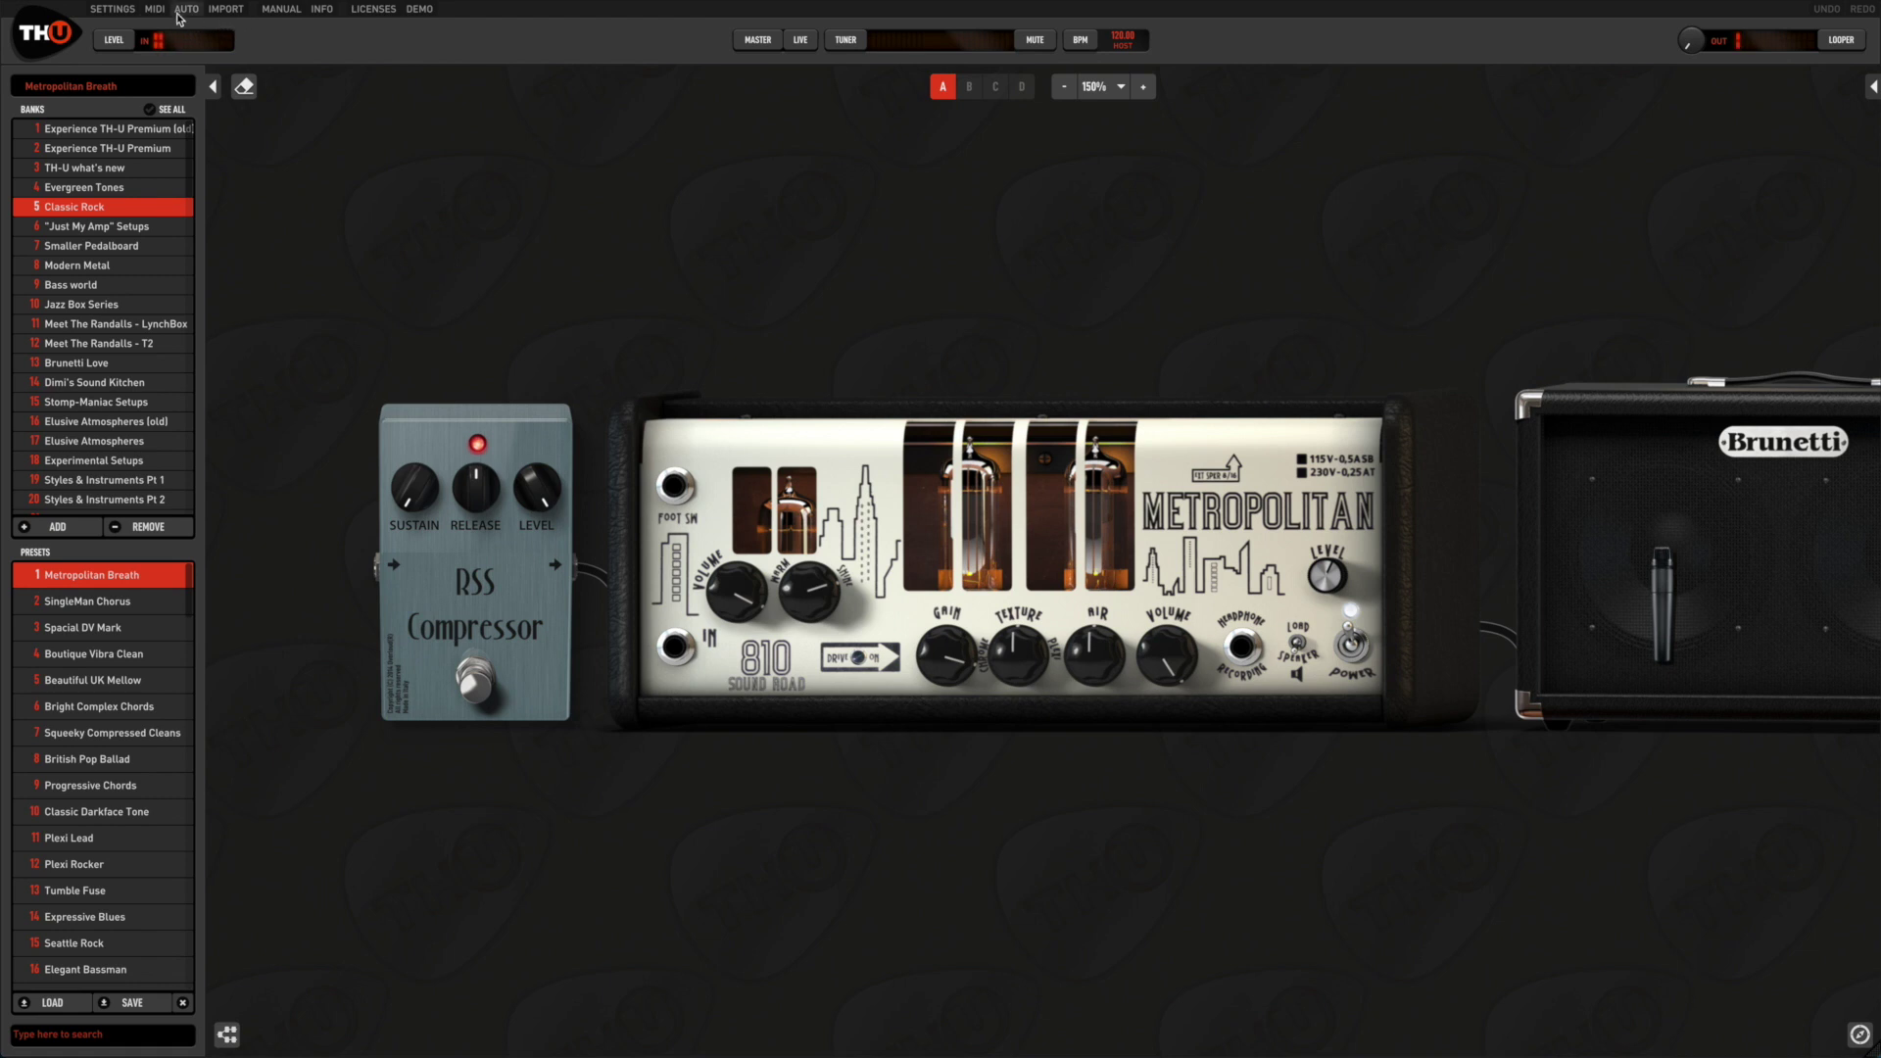
pyautogui.click(155, 9)
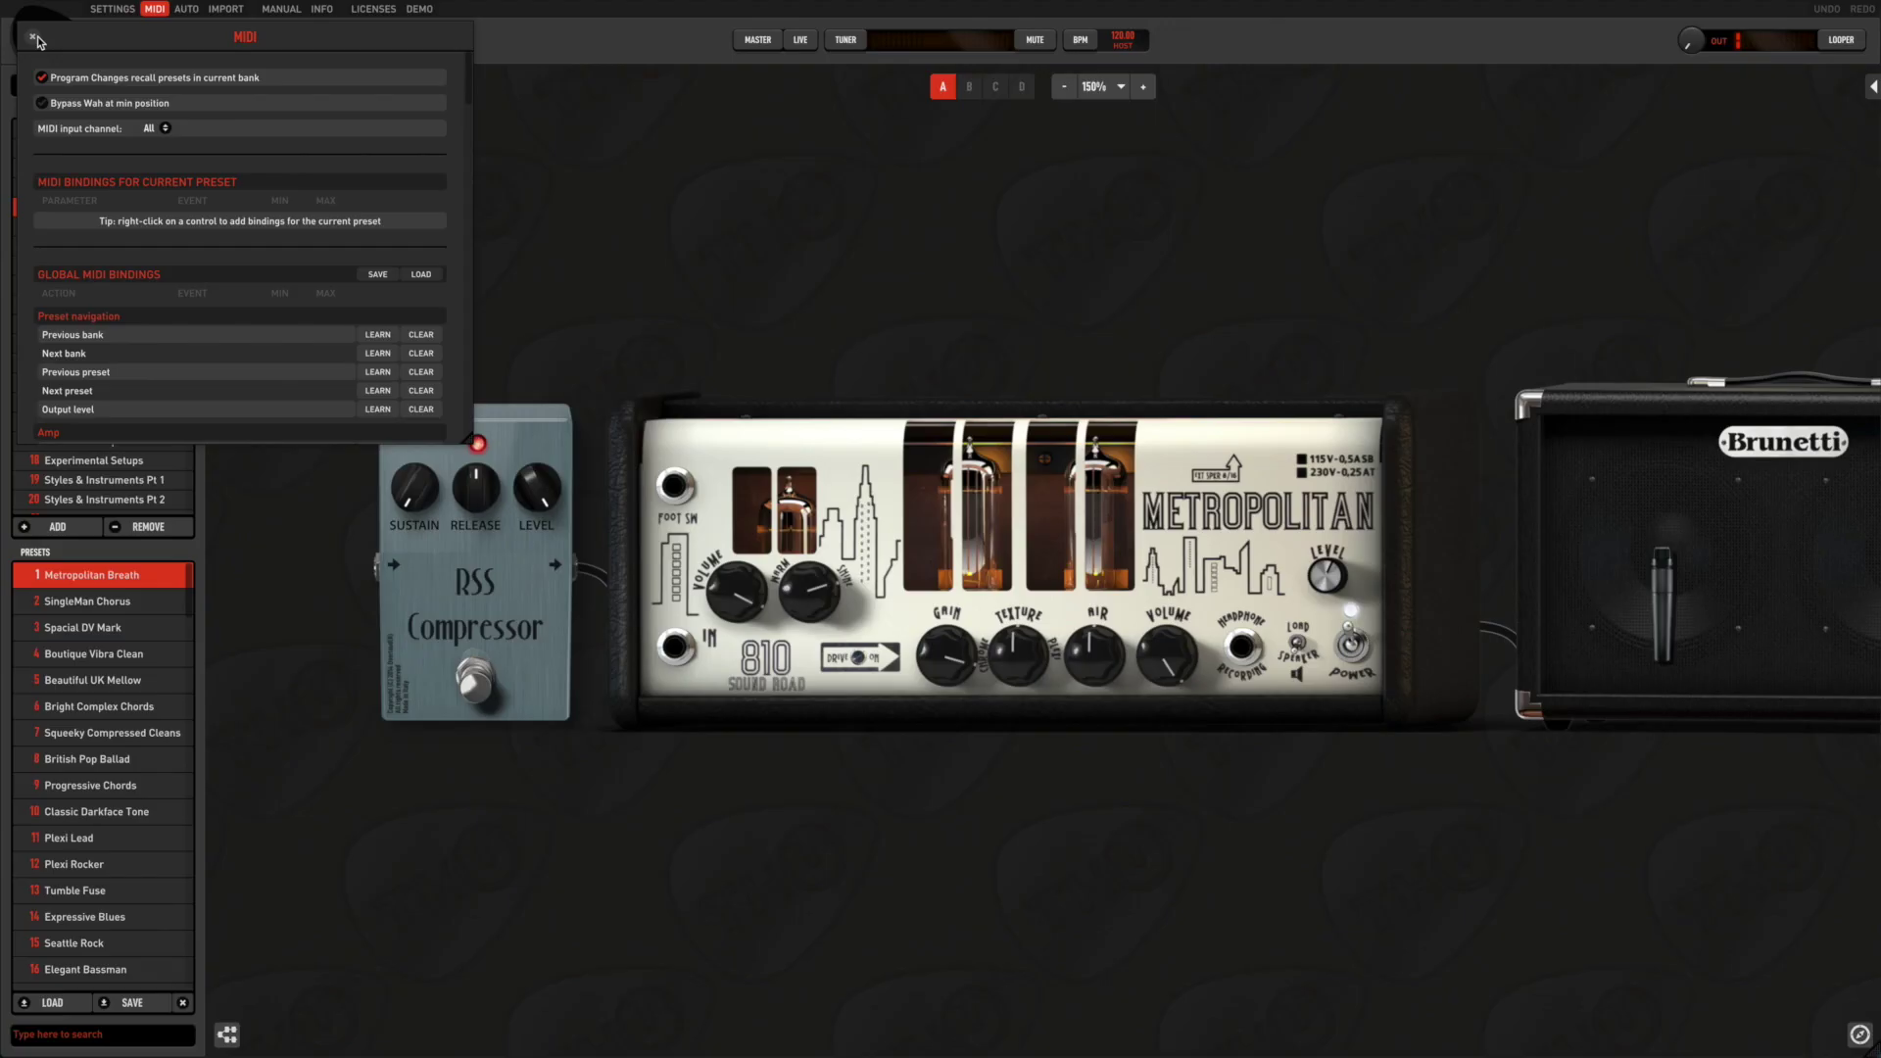
# Step: Close and reopen the MIDI settings, then untick 'Program Changes recall presets in current bank'
pyautogui.click(53, 57)
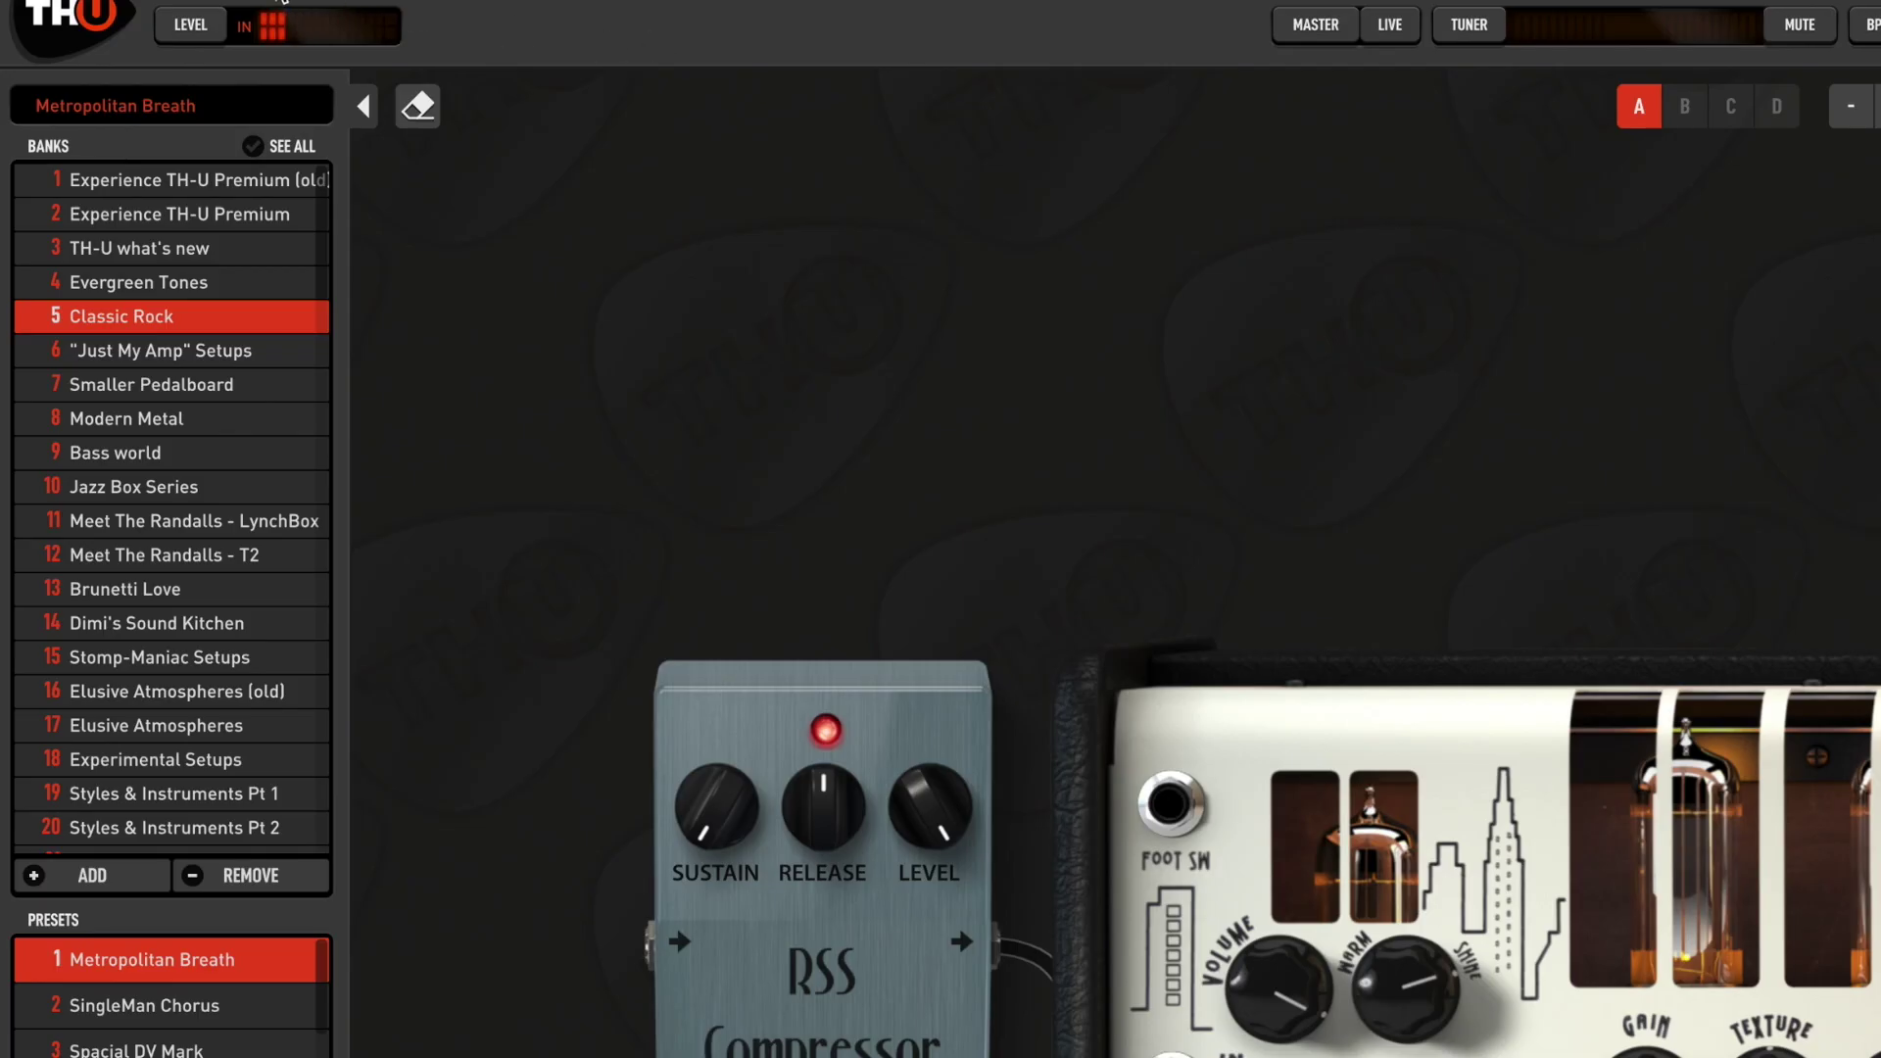
pyautogui.click(283, 3)
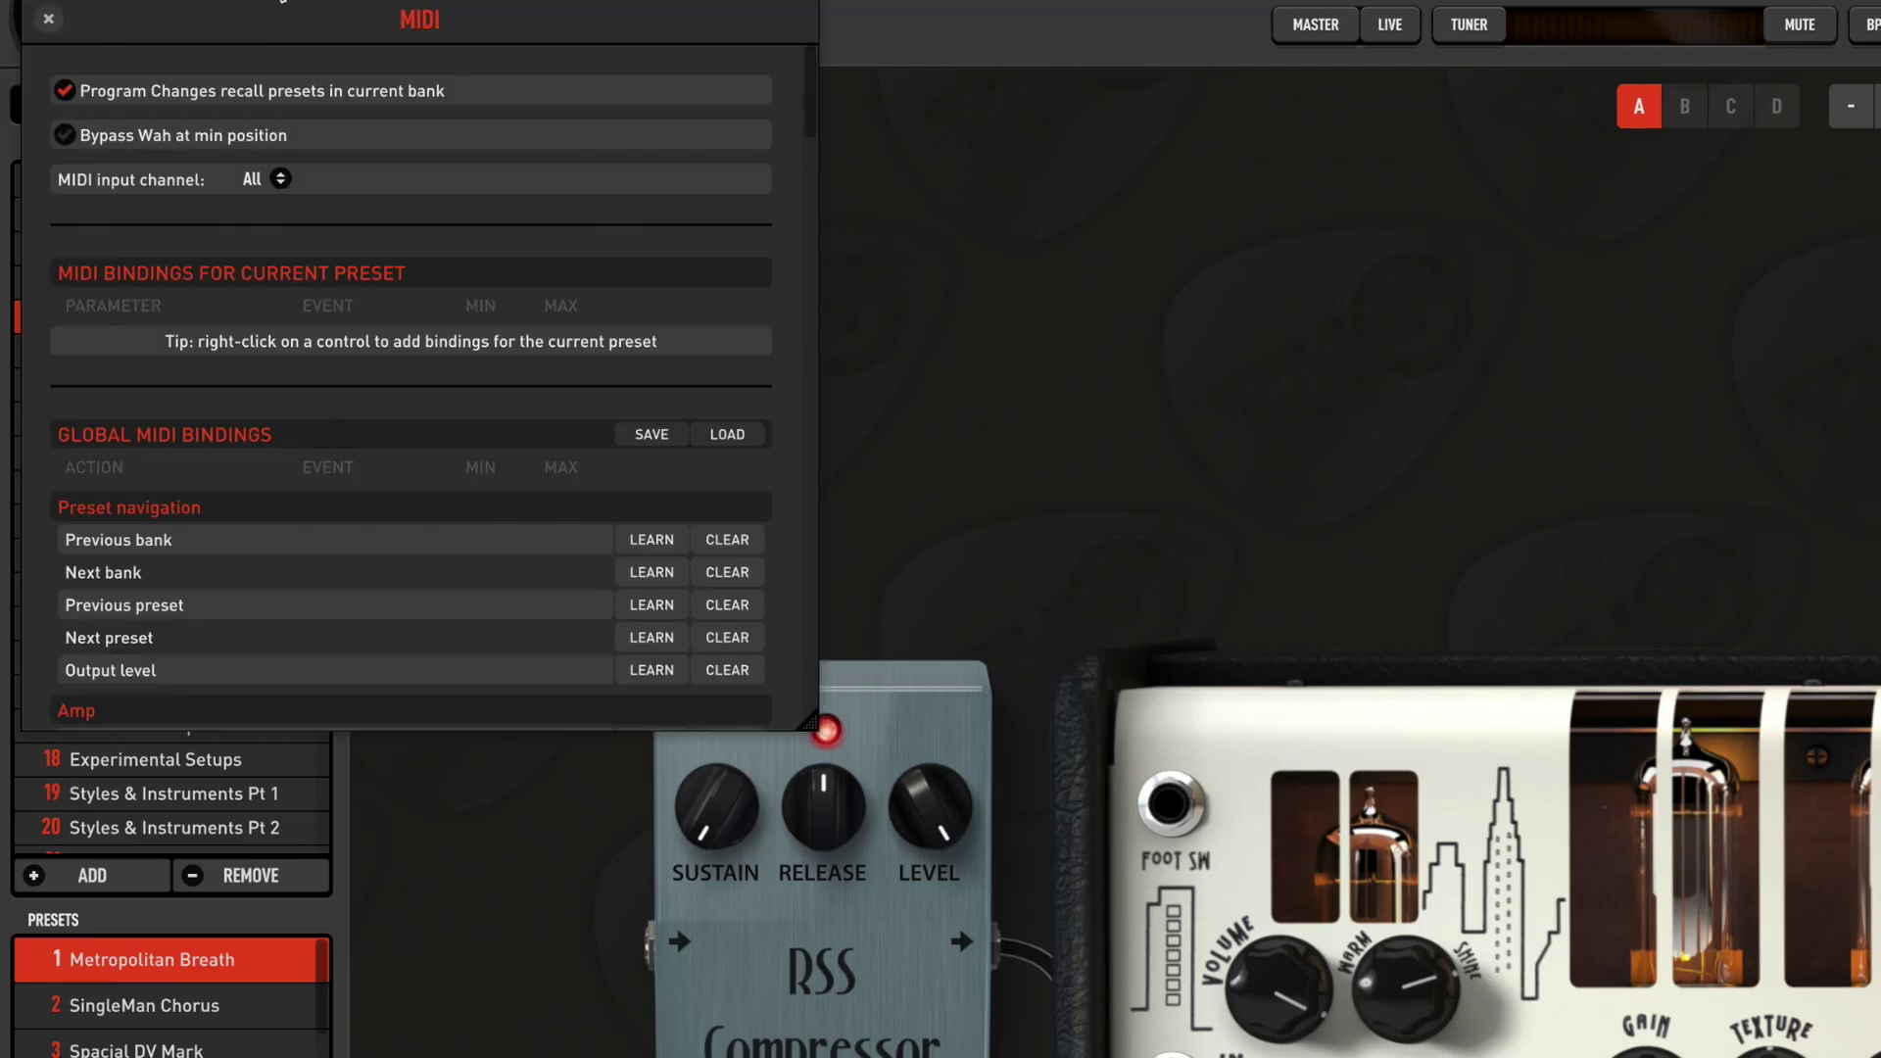
pyautogui.click(64, 90)
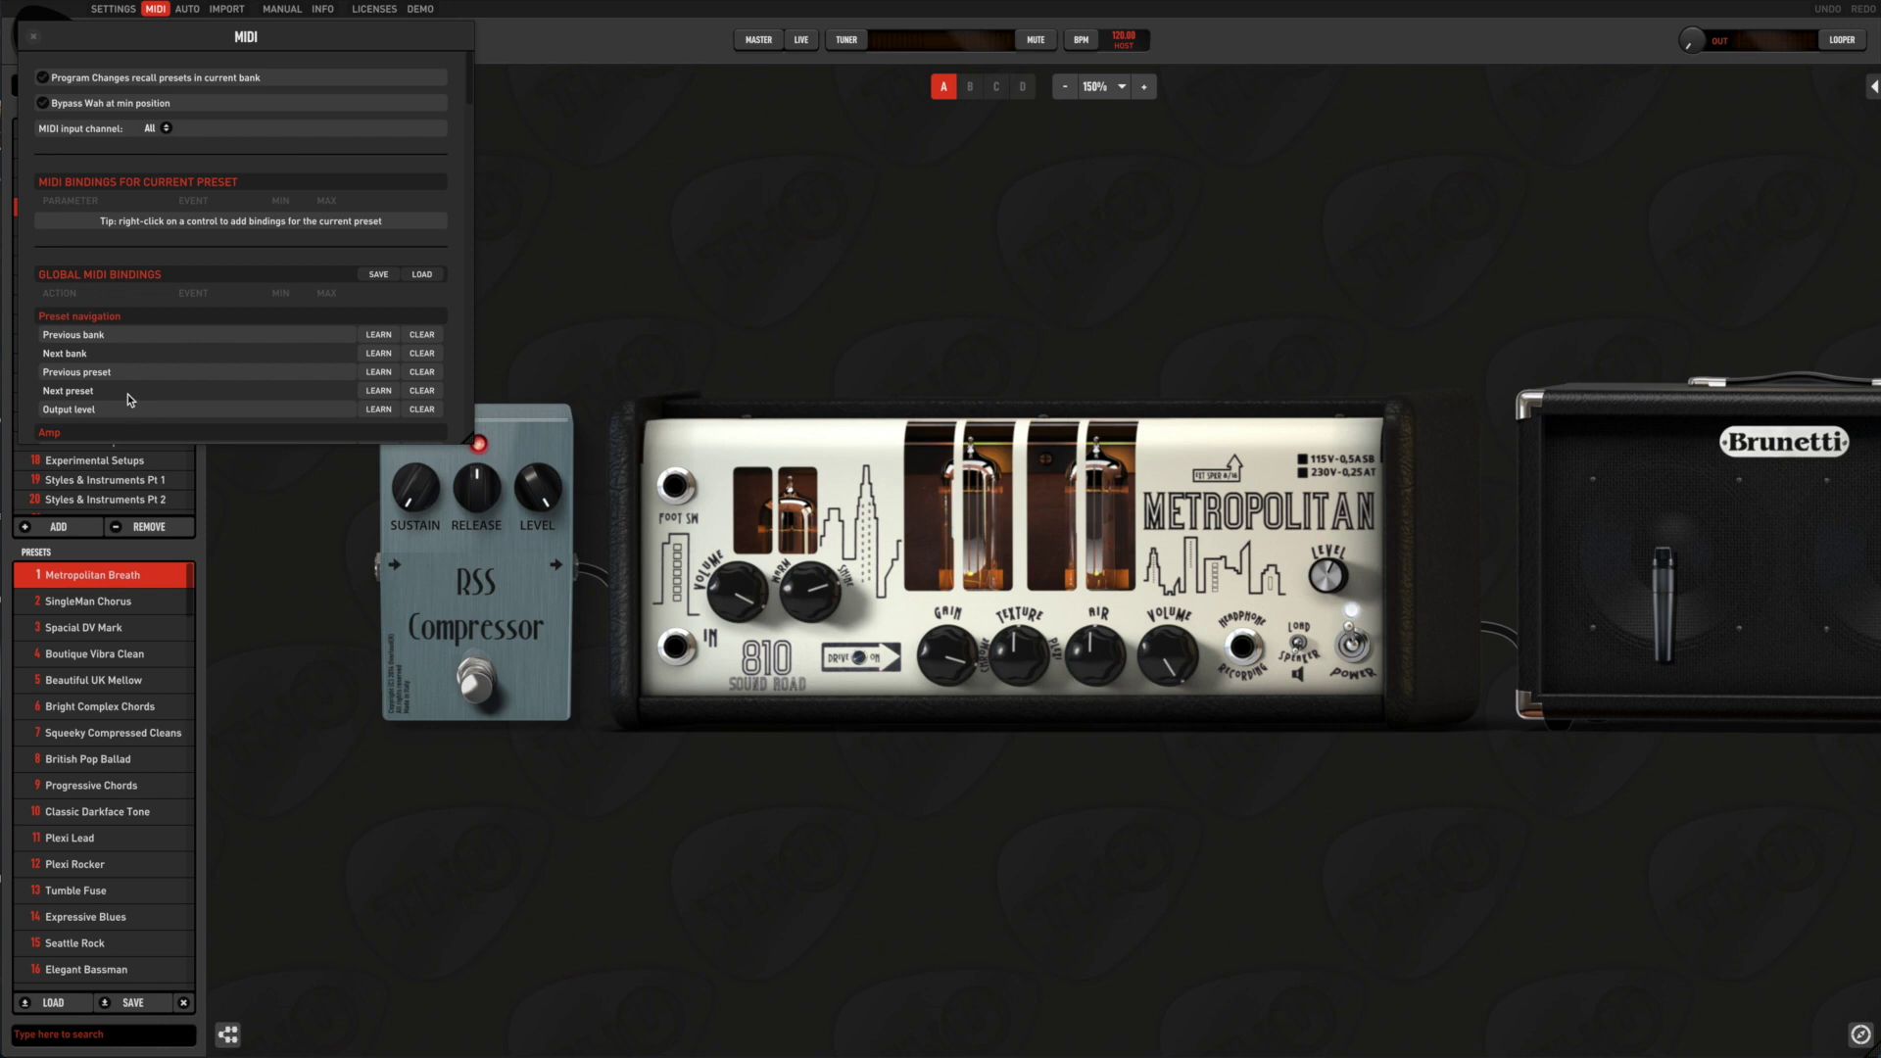
# Step: Learn Program Changes 0, 1, 2 and 3 for Previous bank, Next bank, Previous preset and Next preset
pyautogui.click(379, 336)
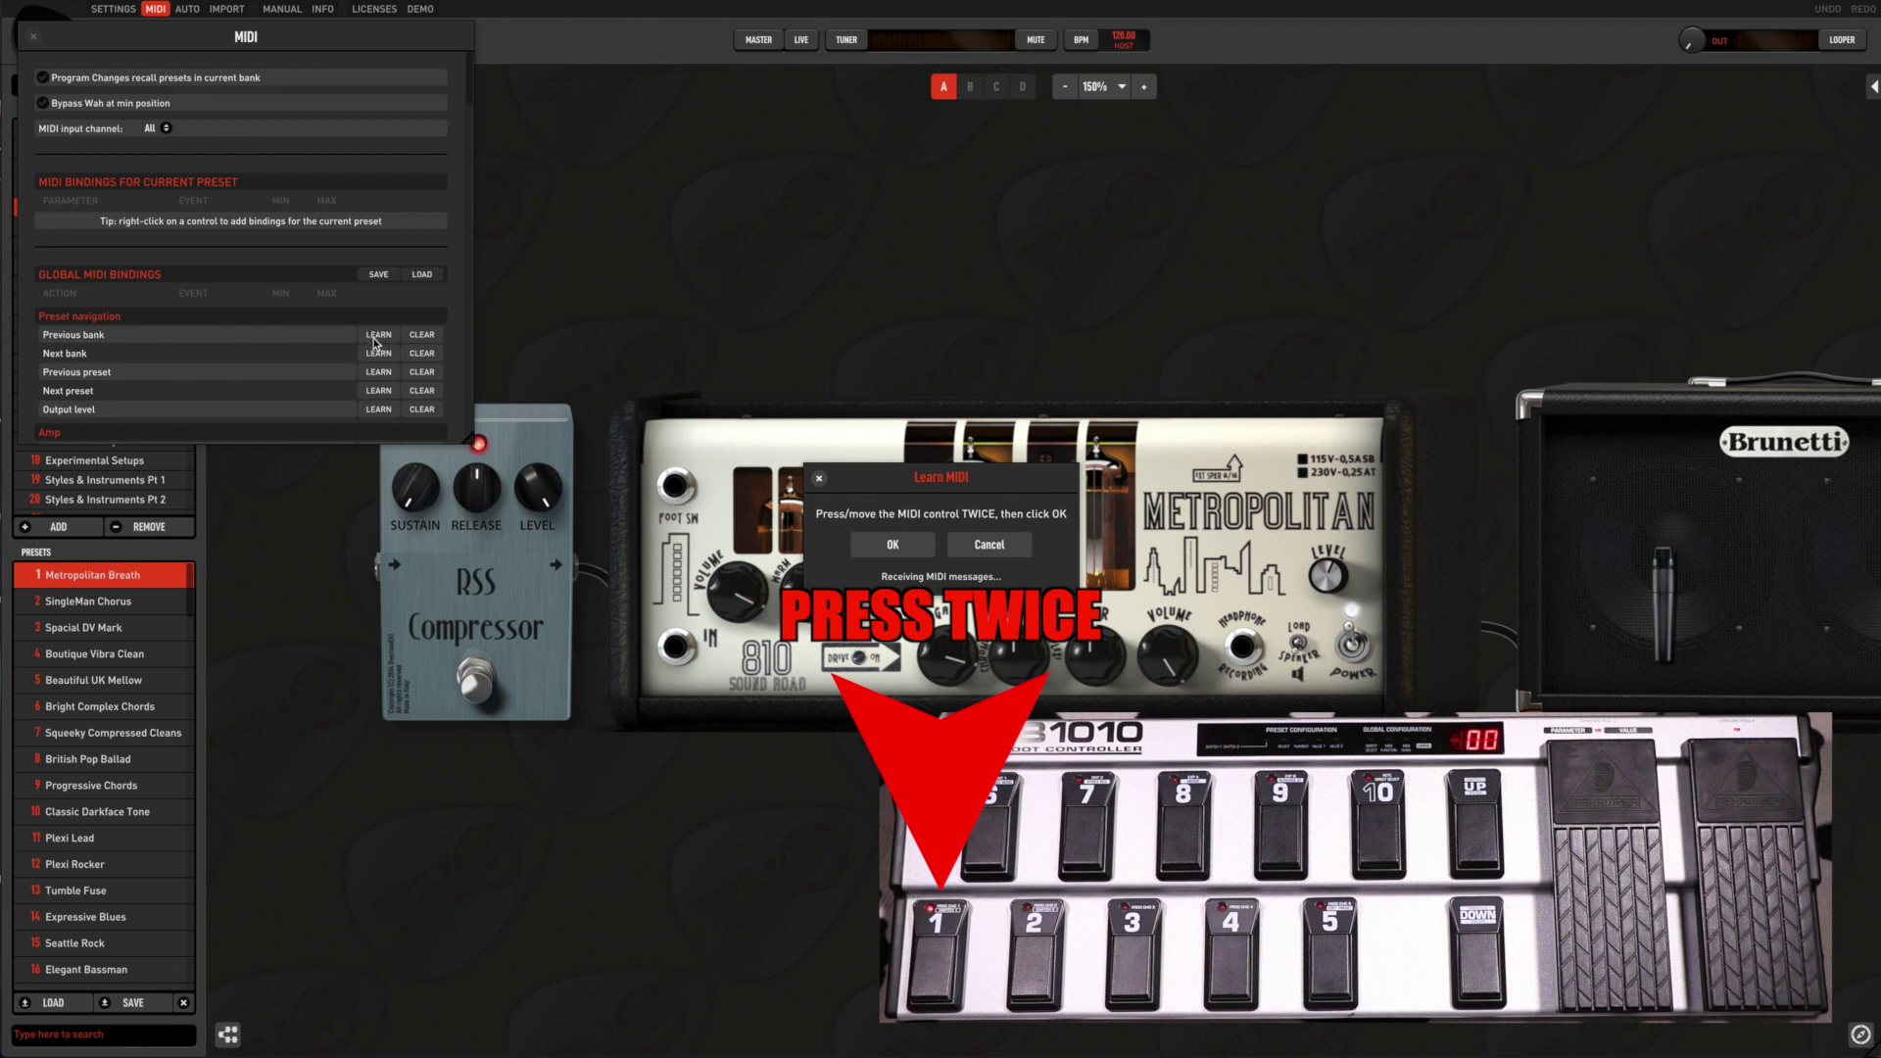
pyautogui.click(879, 546)
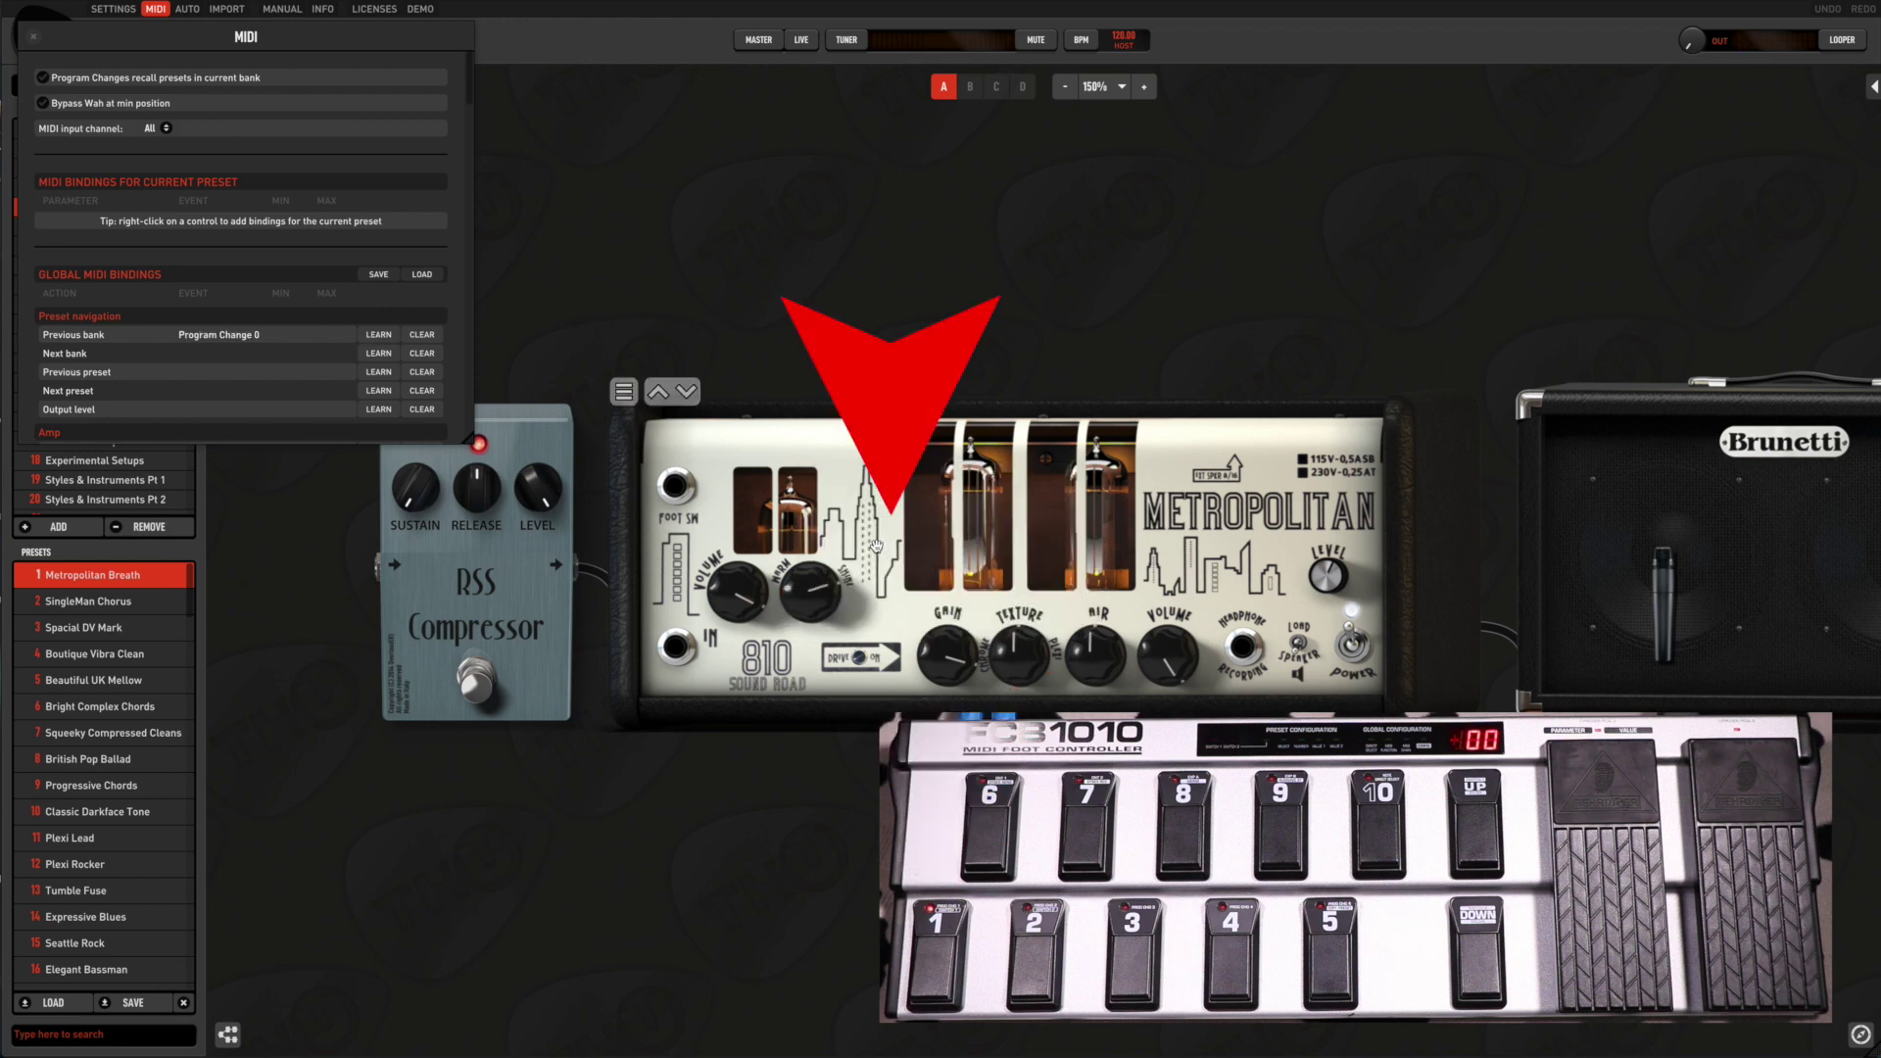
pyautogui.click(378, 355)
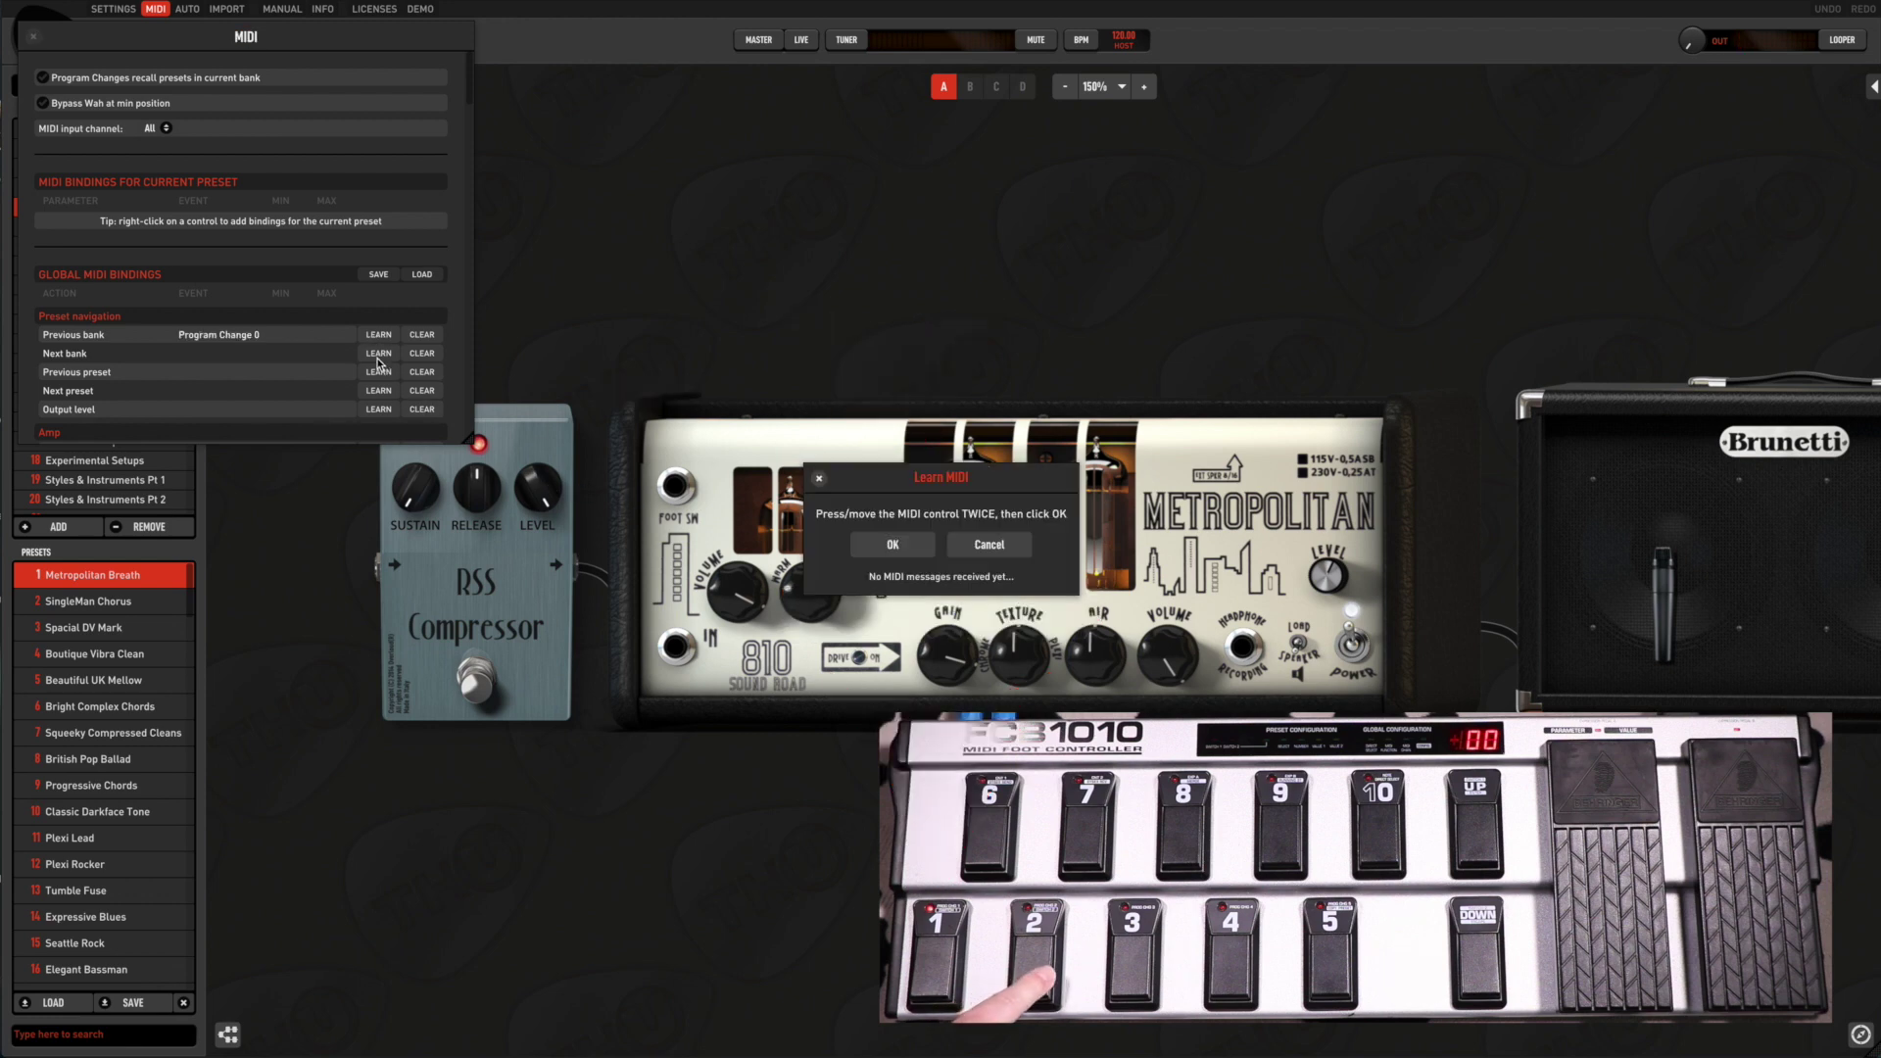
pyautogui.click(862, 544)
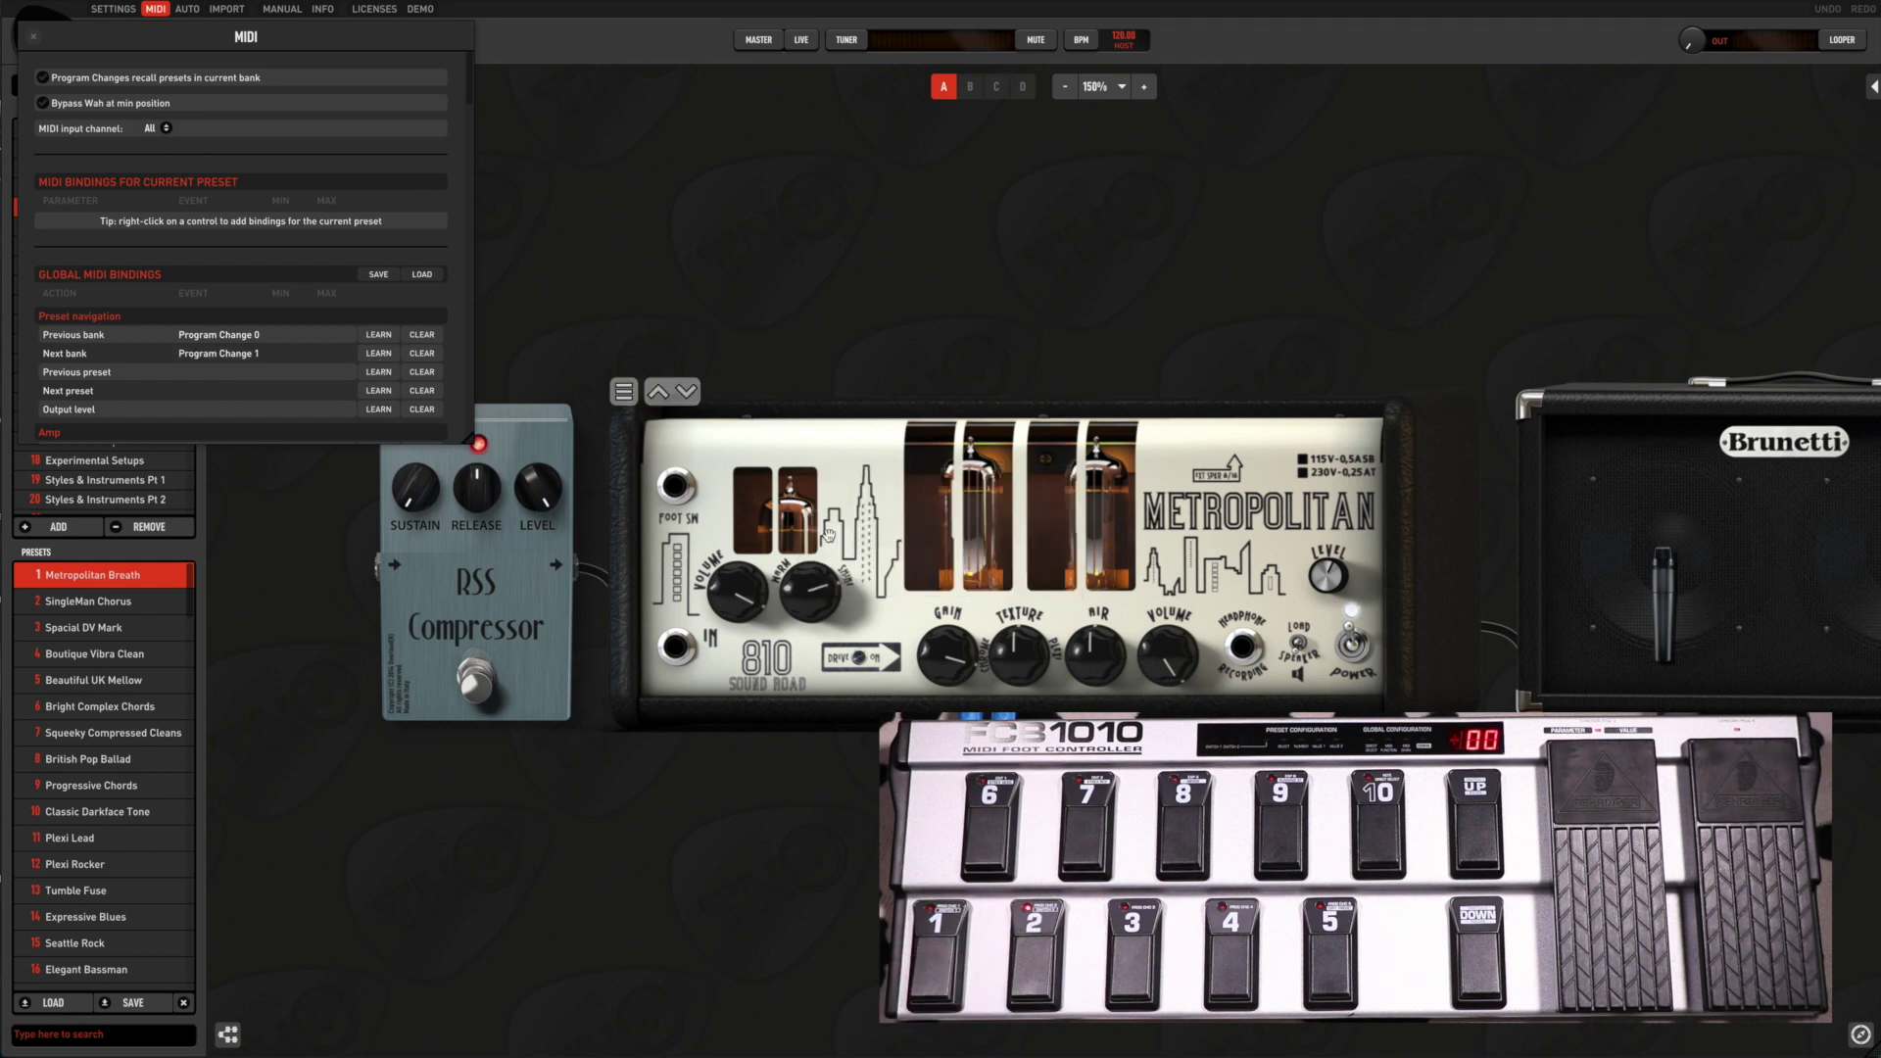
pyautogui.click(378, 372)
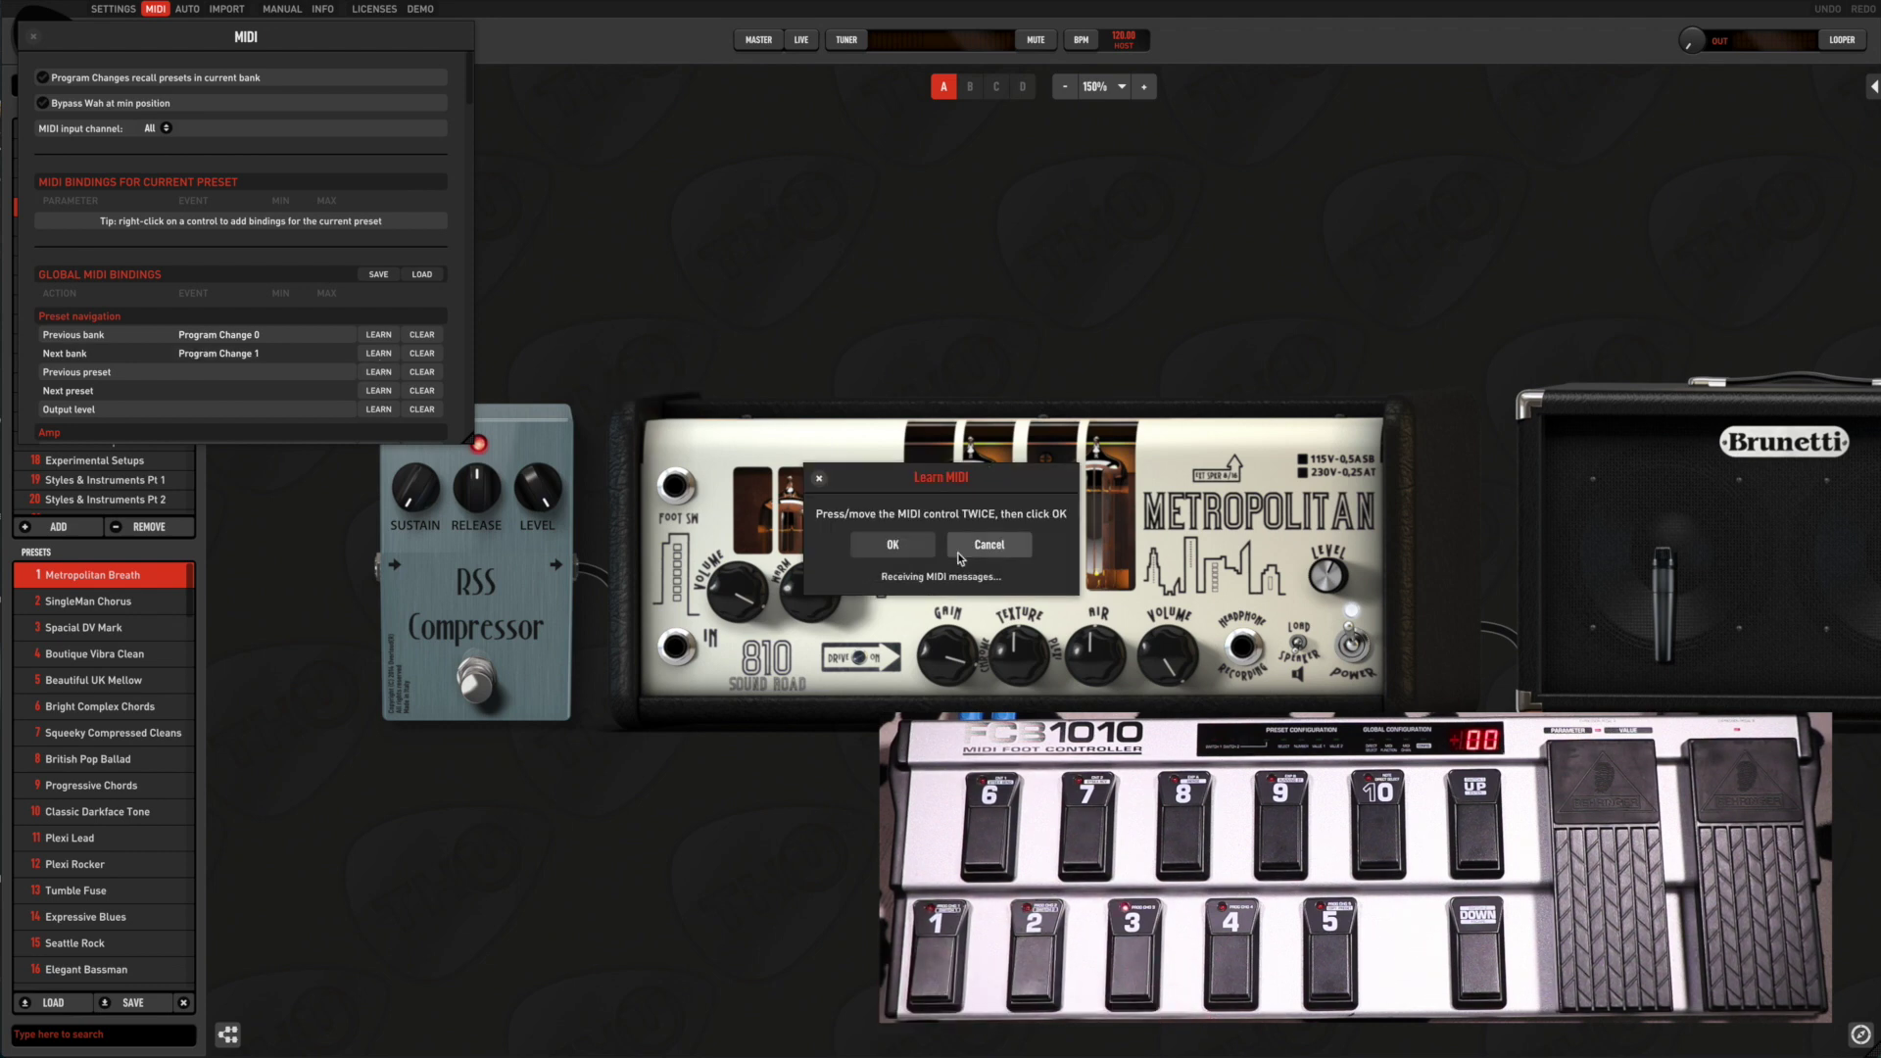
pyautogui.click(892, 544)
pyautogui.click(381, 393)
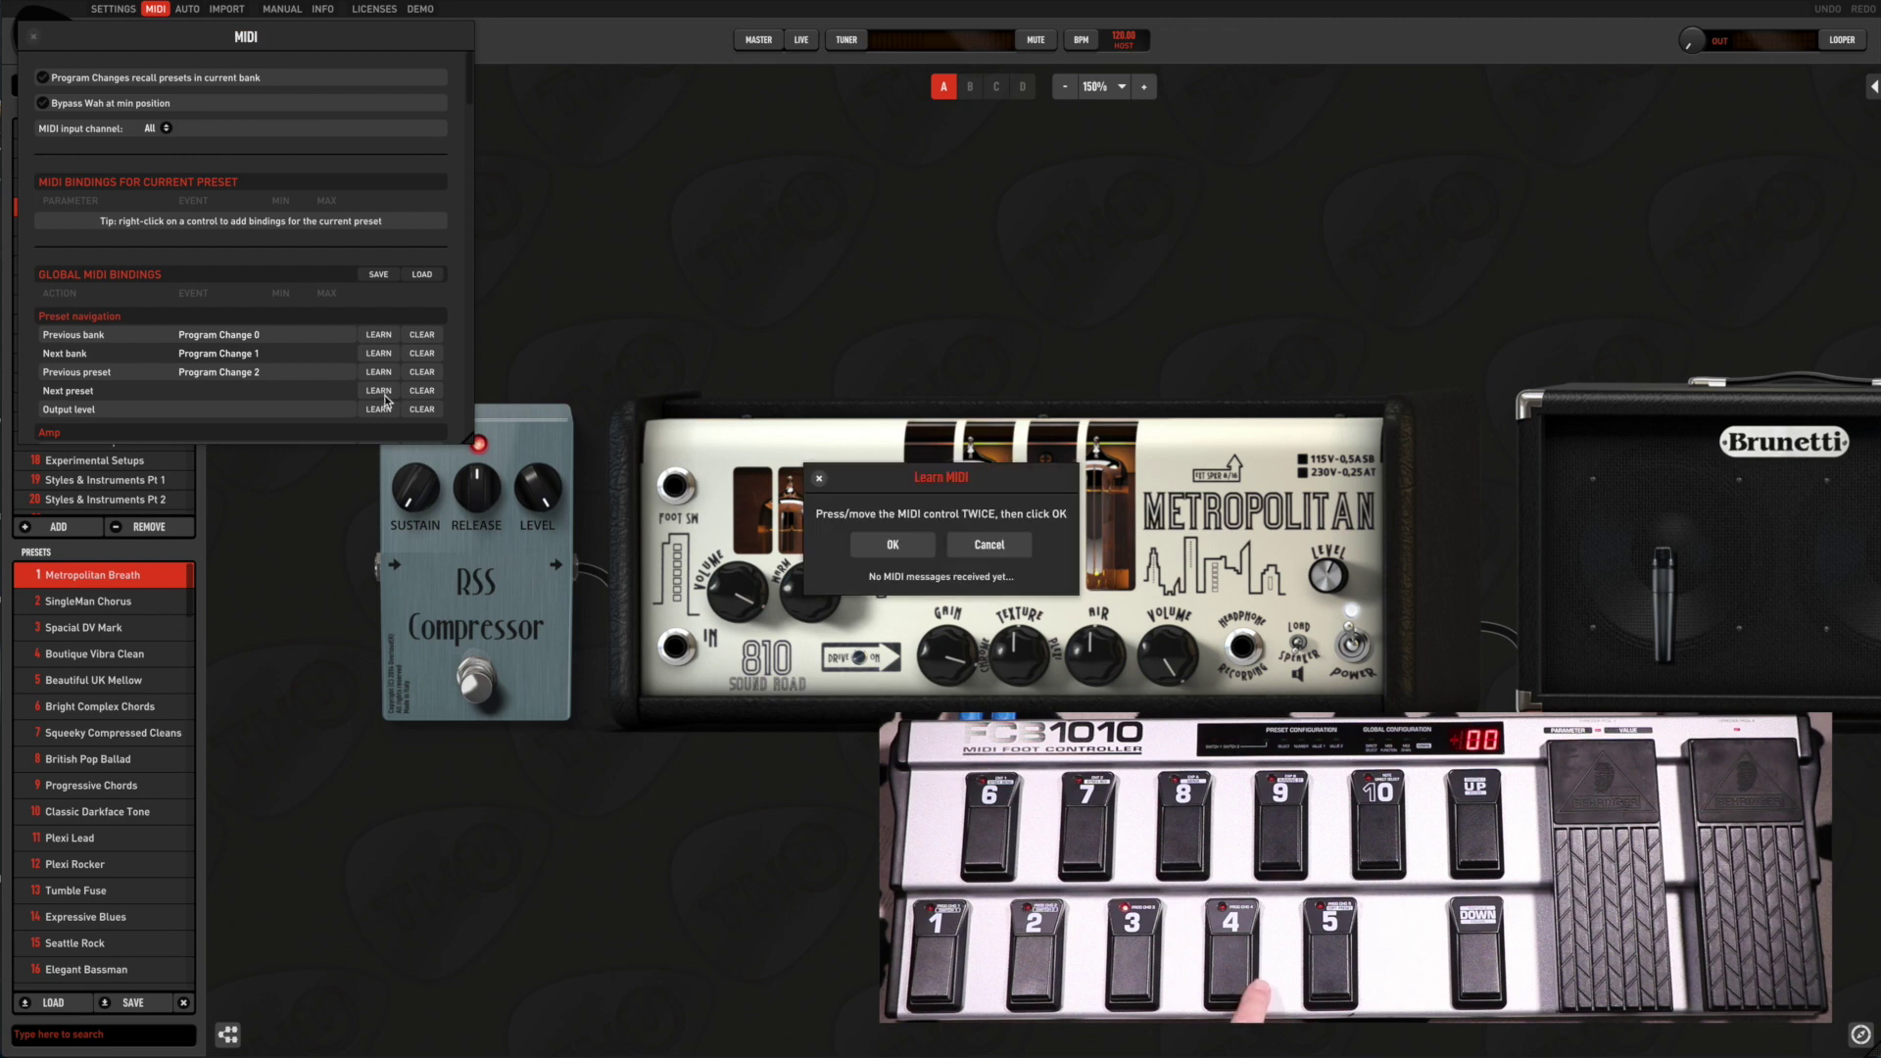
pyautogui.click(889, 546)
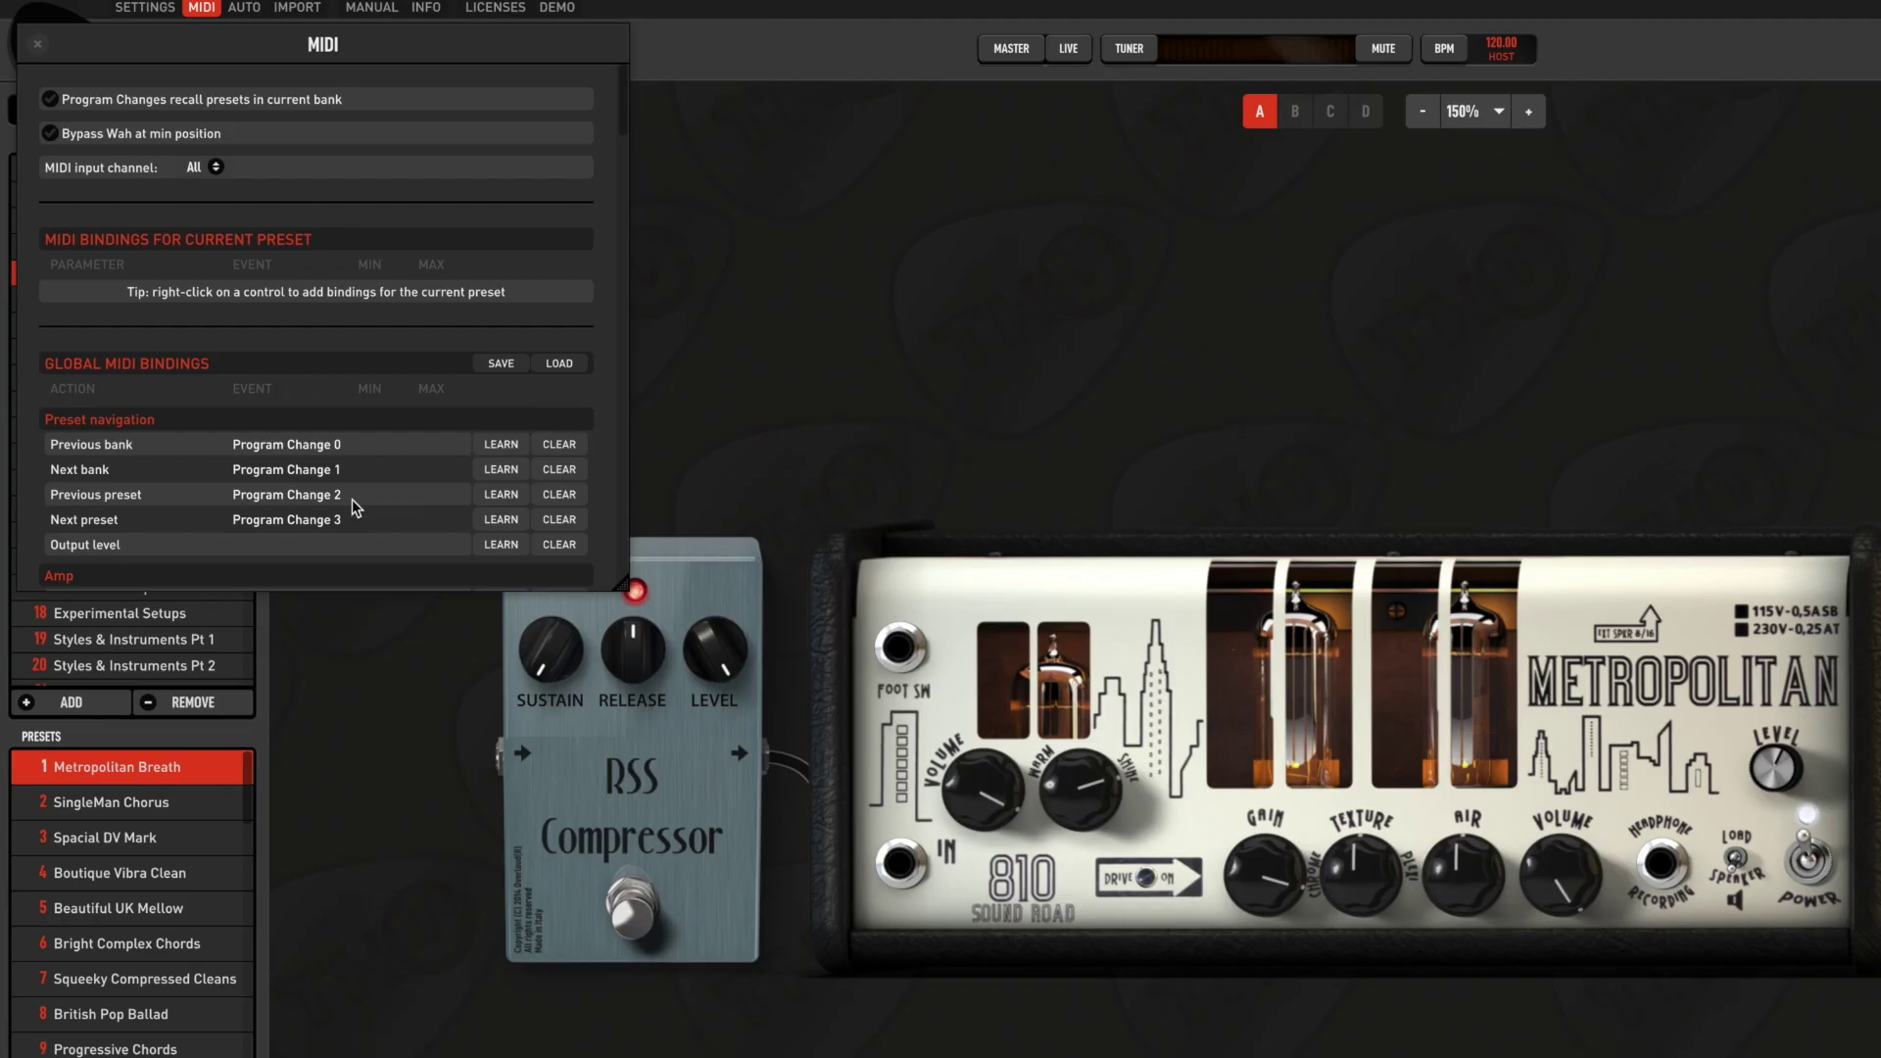
# Step: Scroll down to the Compressor section and start MIDI learn for its Output Level
pyautogui.scroll(-5, 266, 370)
pyautogui.scroll(-8, 351, 485)
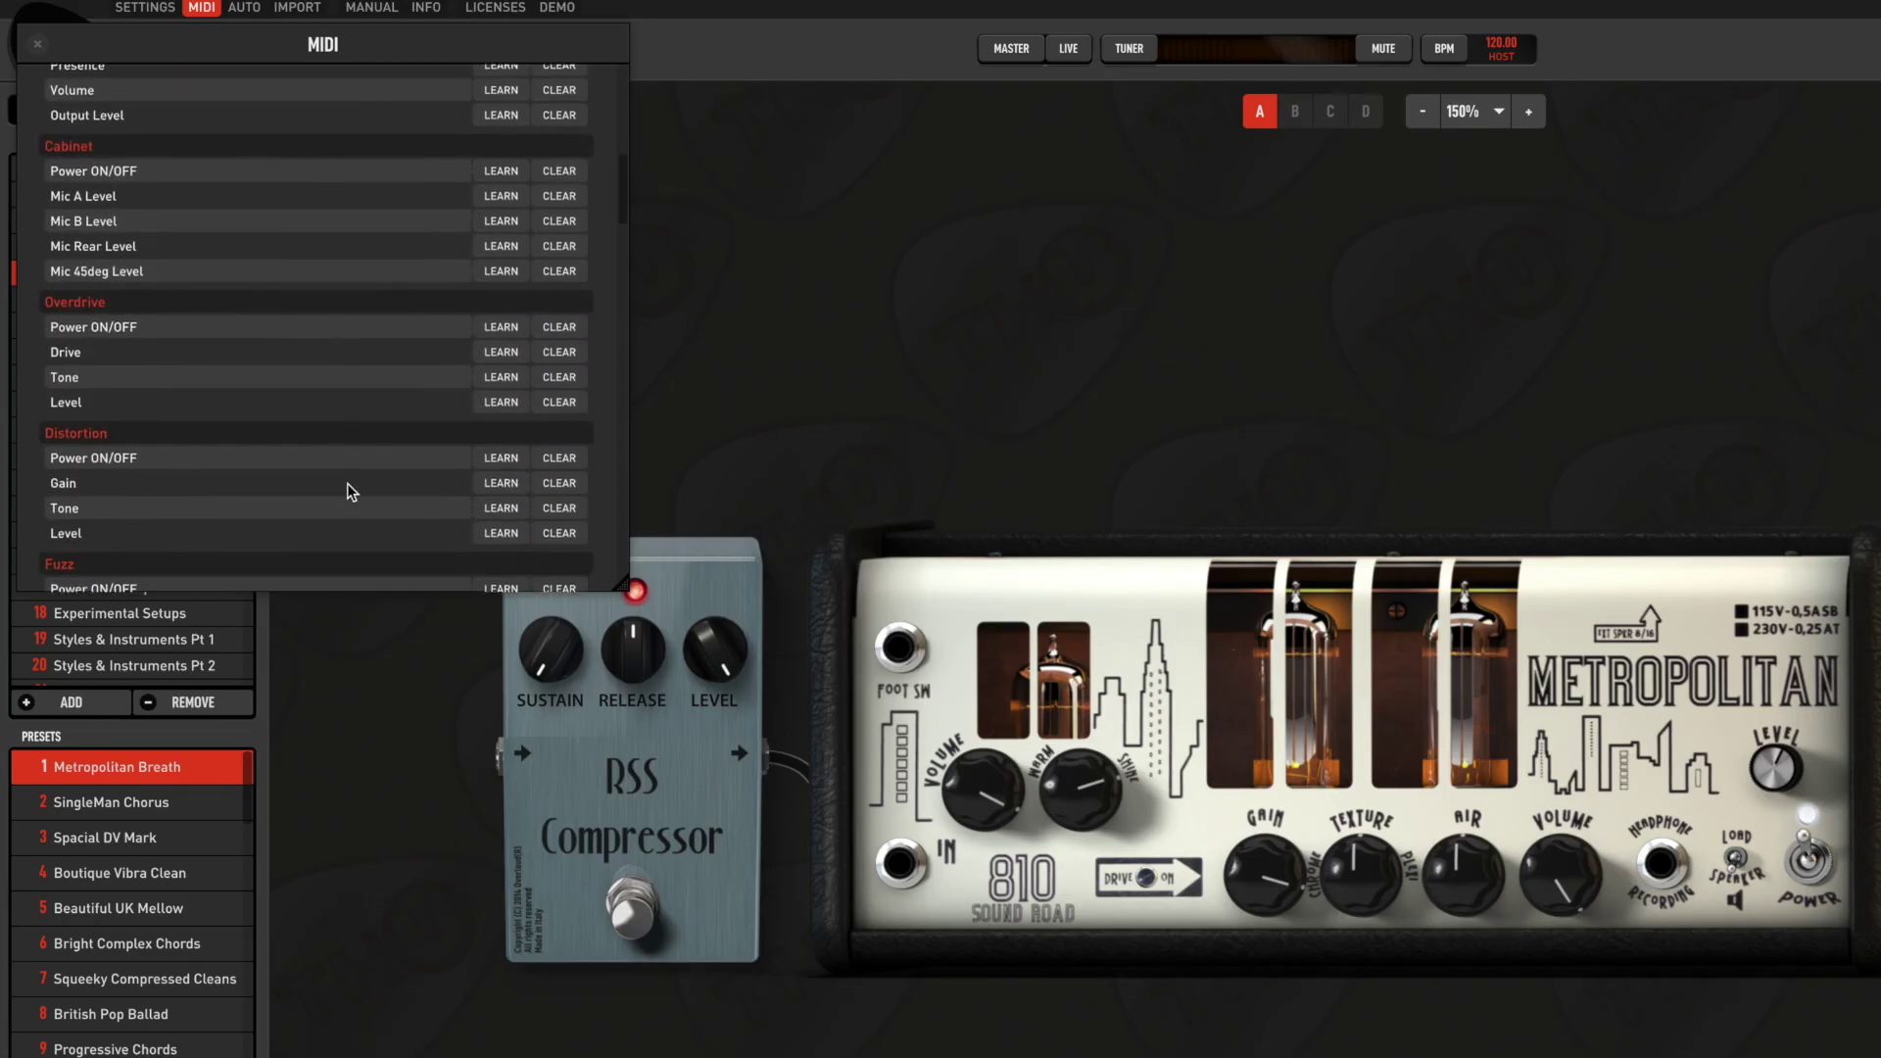
pyautogui.scroll(-6, 347, 484)
pyautogui.scroll(-6, 345, 484)
pyautogui.scroll(-2, 344, 484)
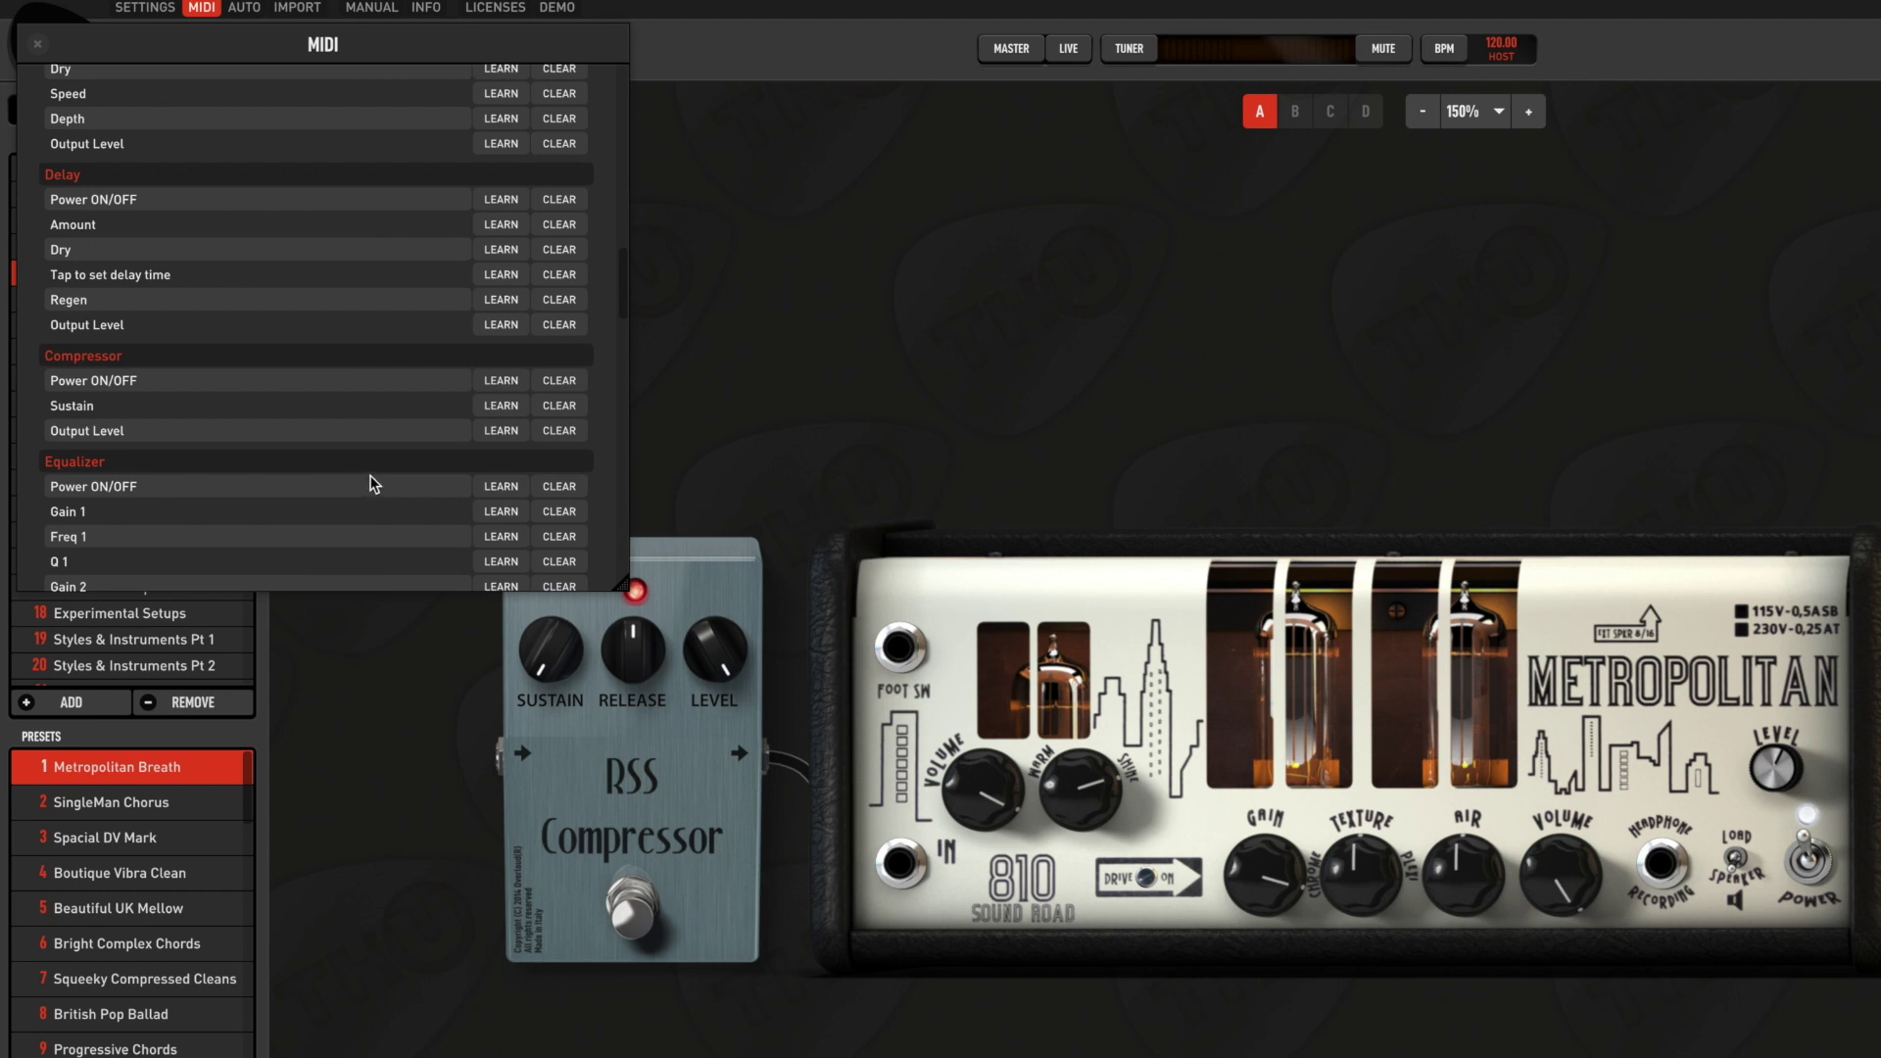
pyautogui.click(496, 435)
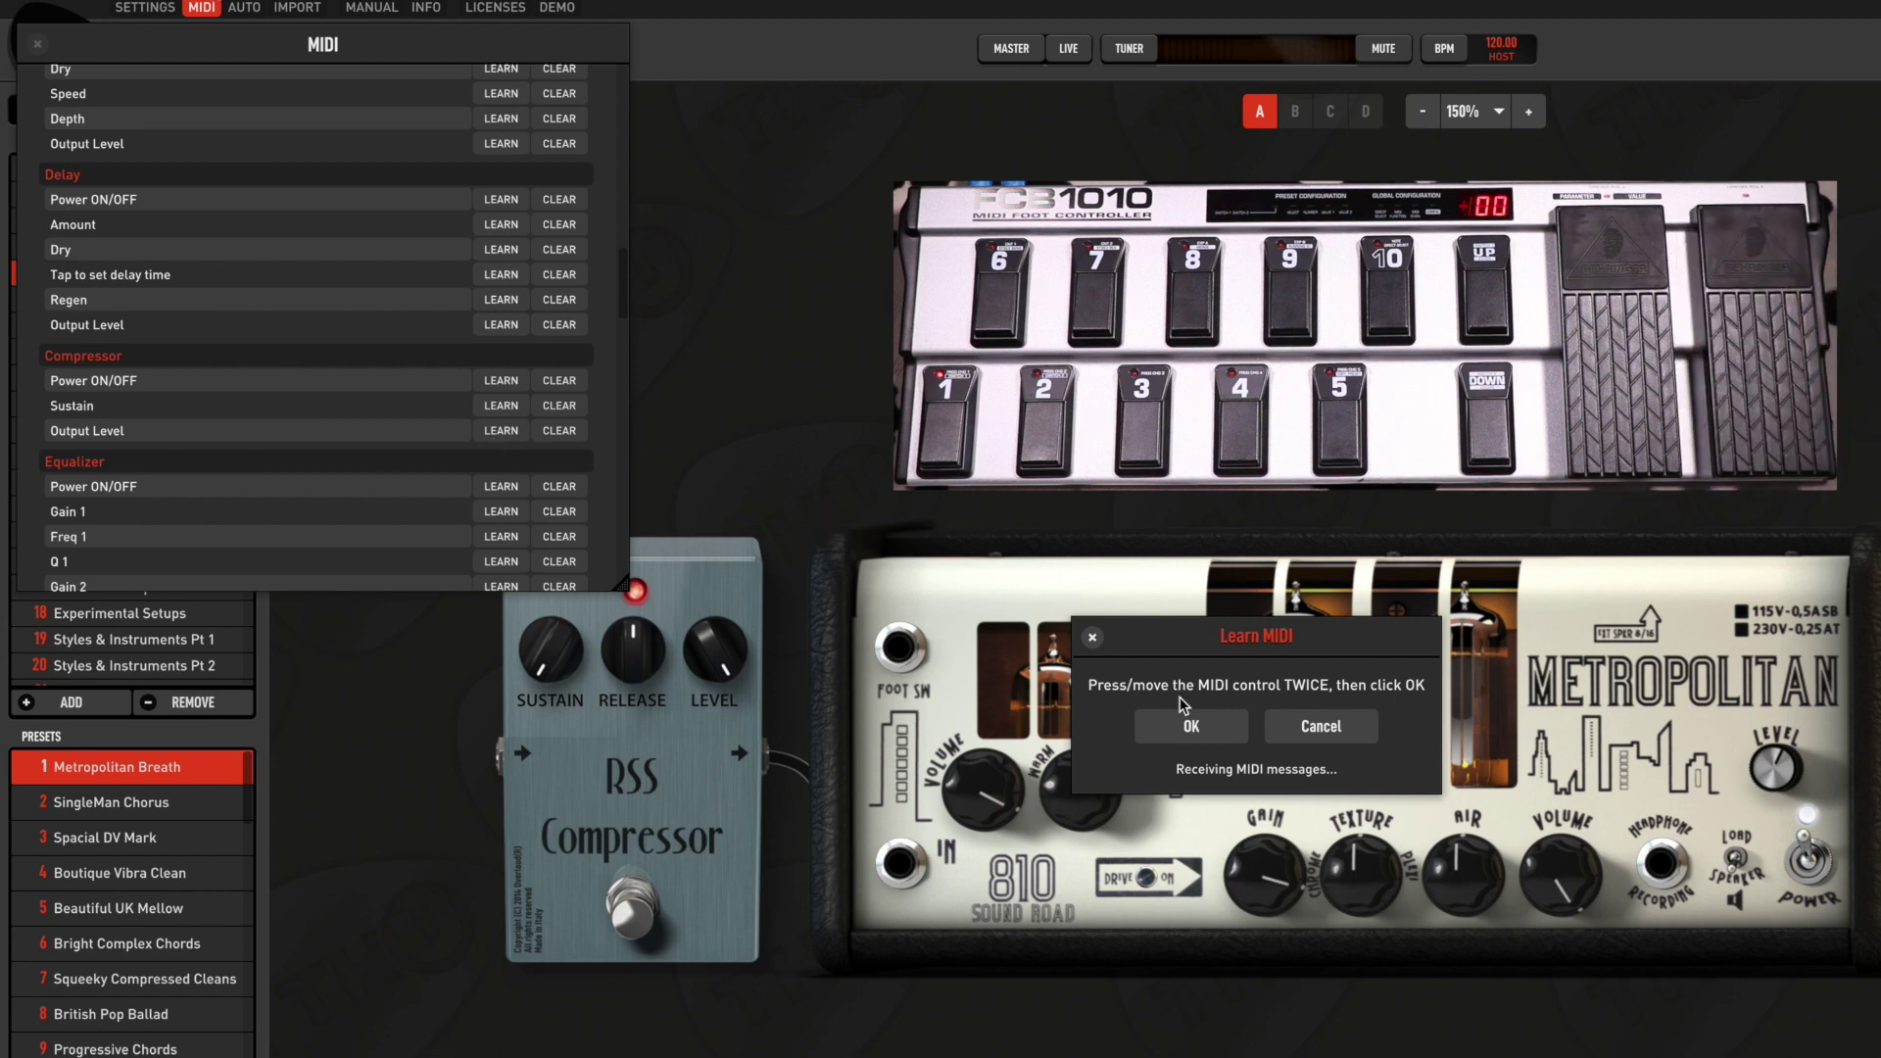
# Step: Confirm CC 7 as the Compressor Output Level control
pyautogui.click(1190, 726)
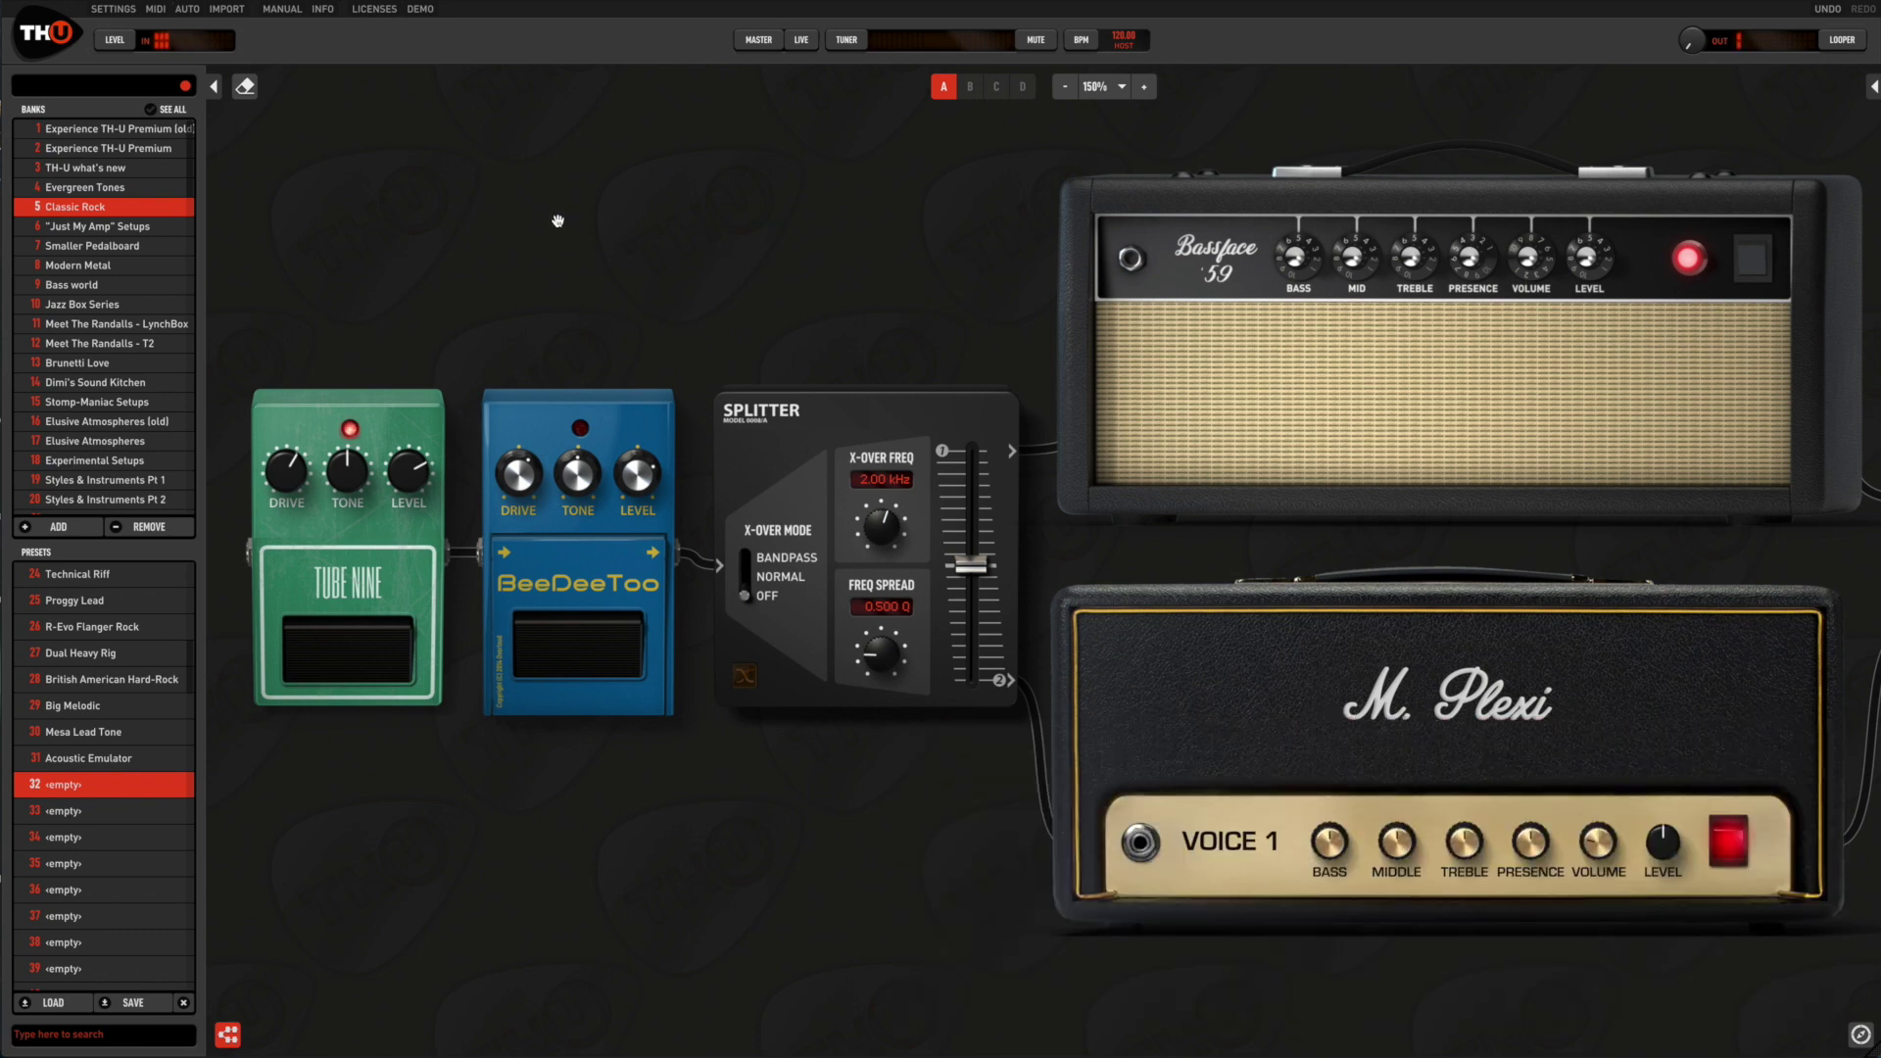
pyautogui.hscroll(5, 558, 221)
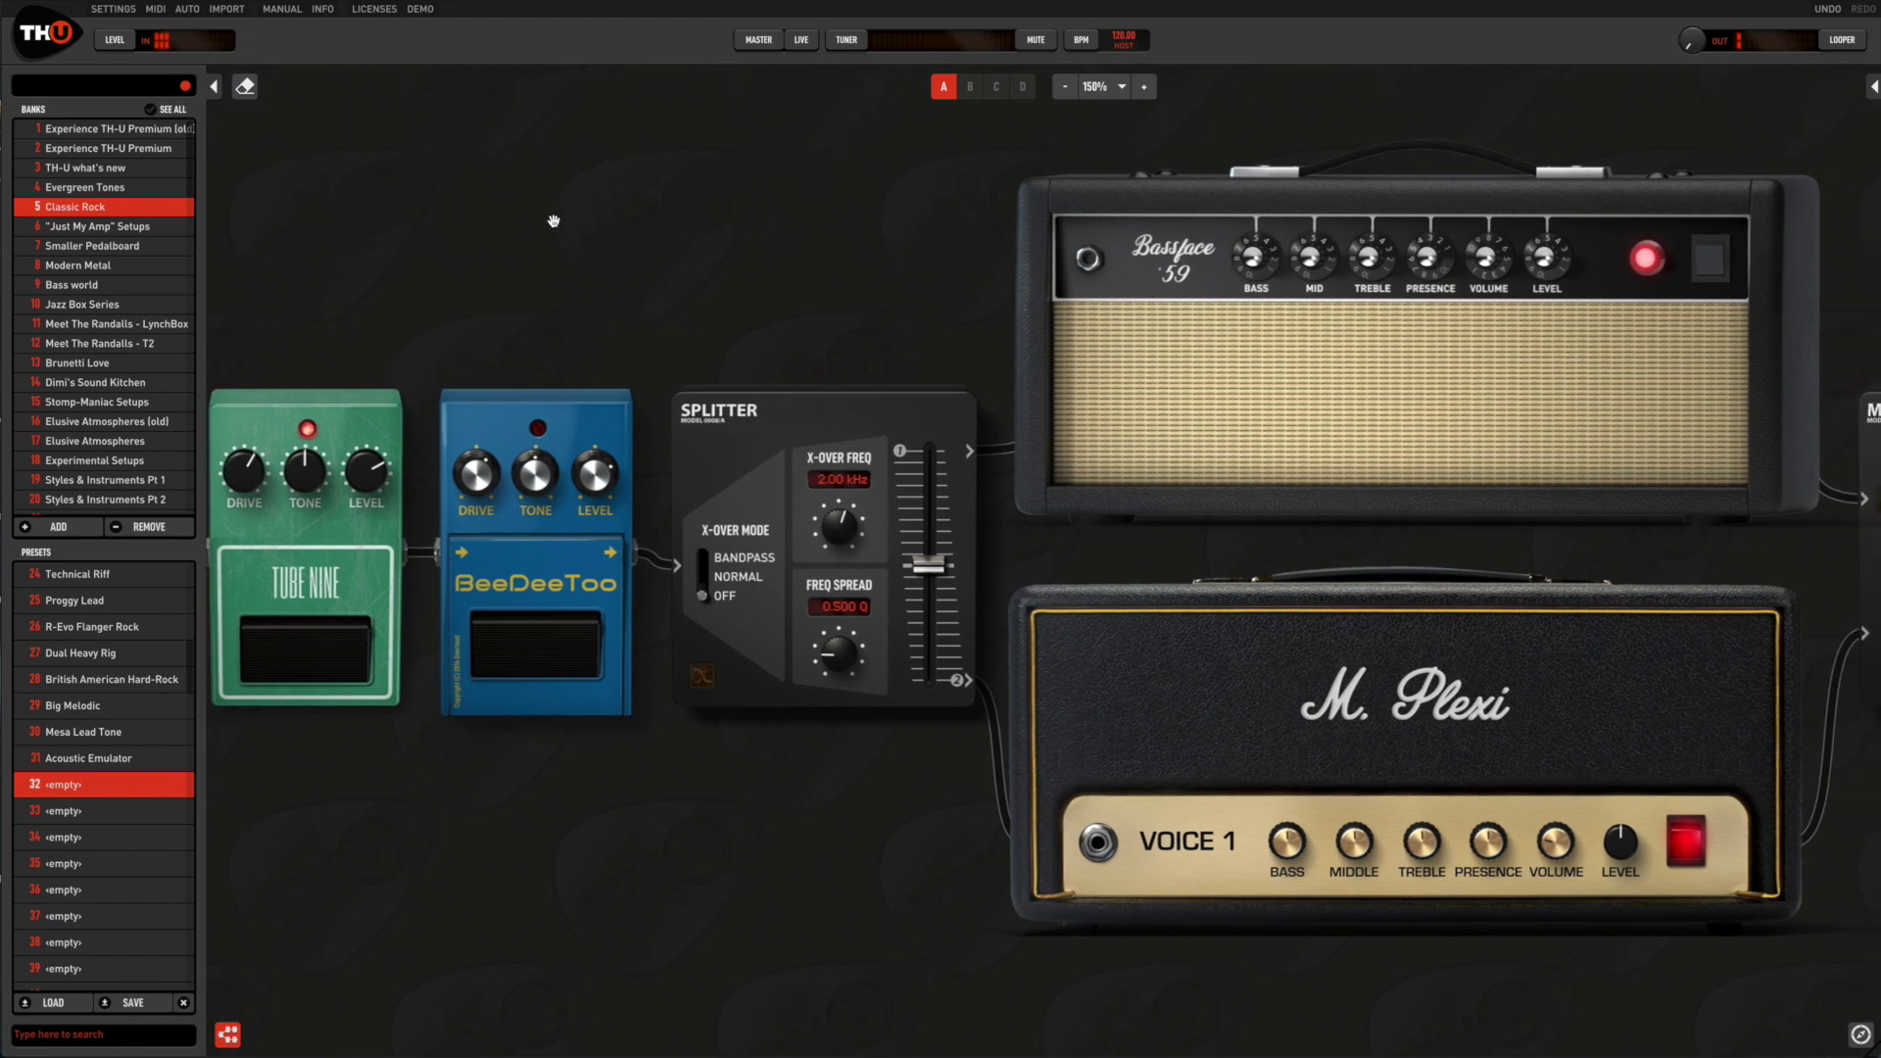
pyautogui.hscroll(2, 550, 222)
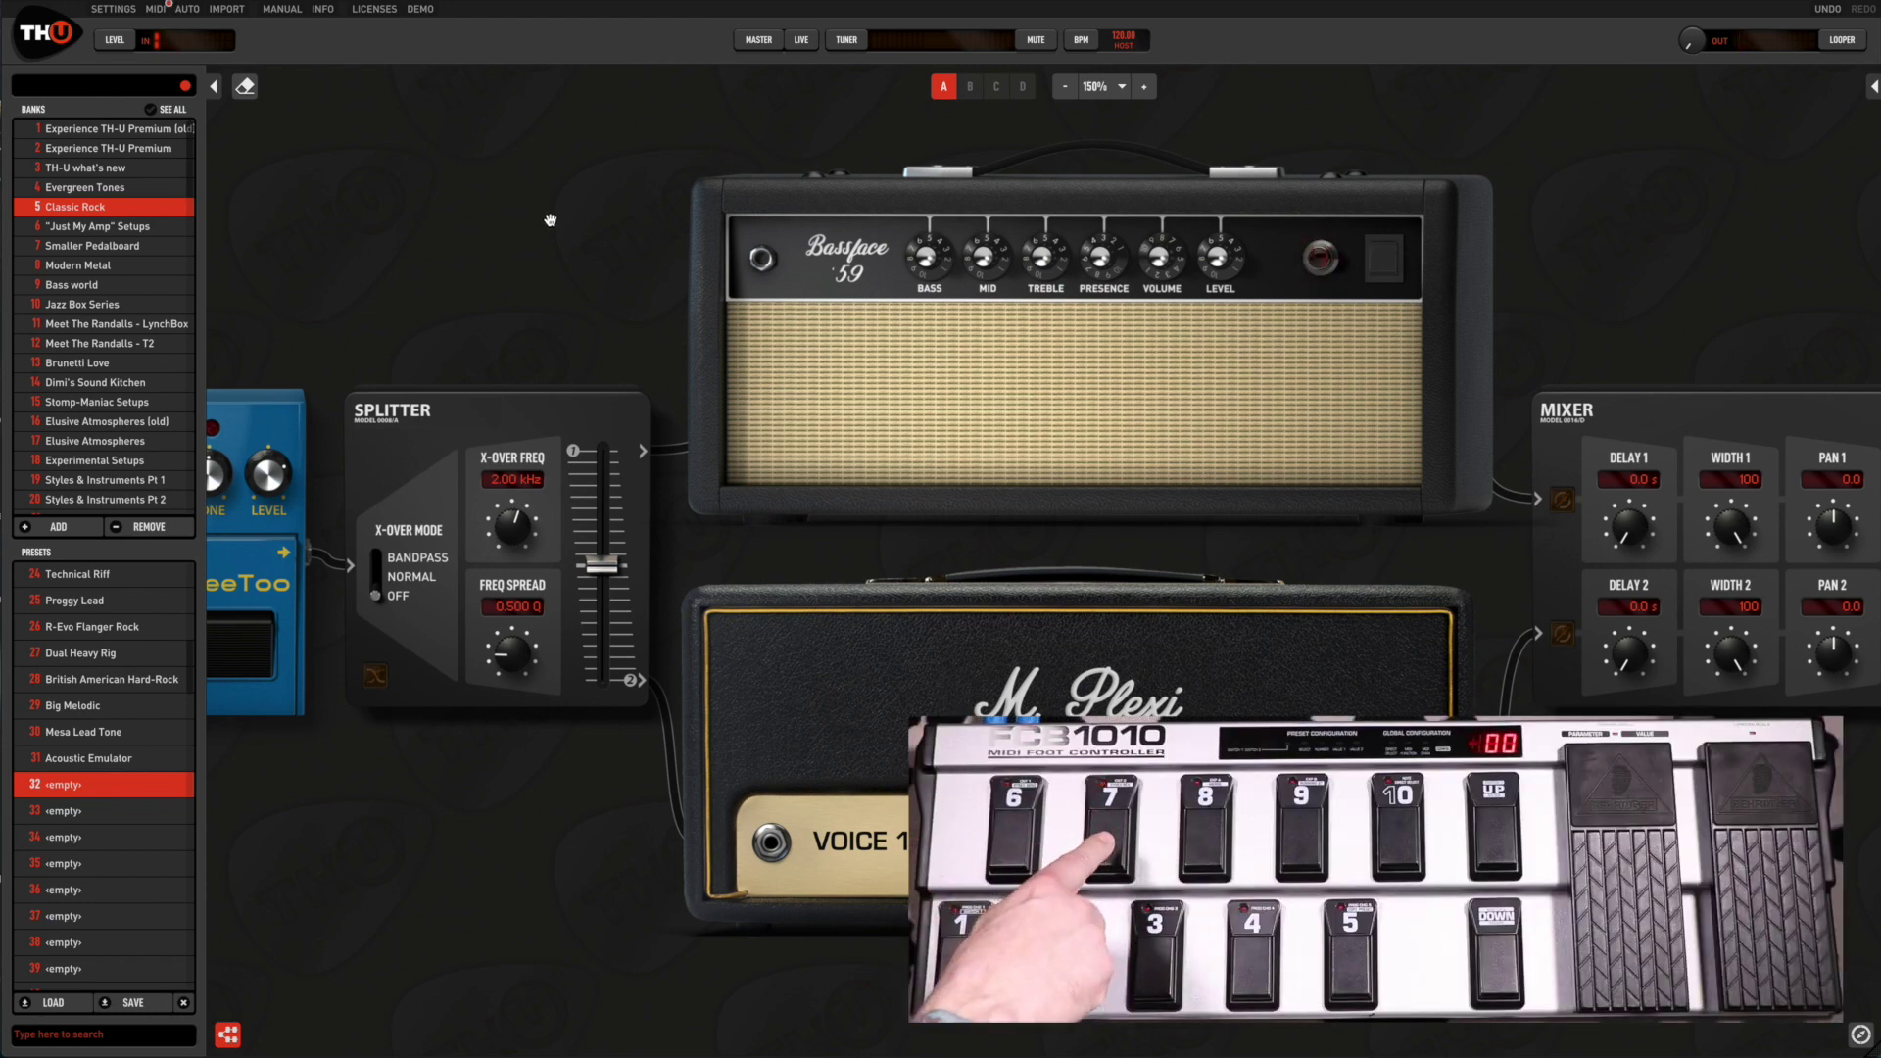
pyautogui.hscroll(-8, 596, 279)
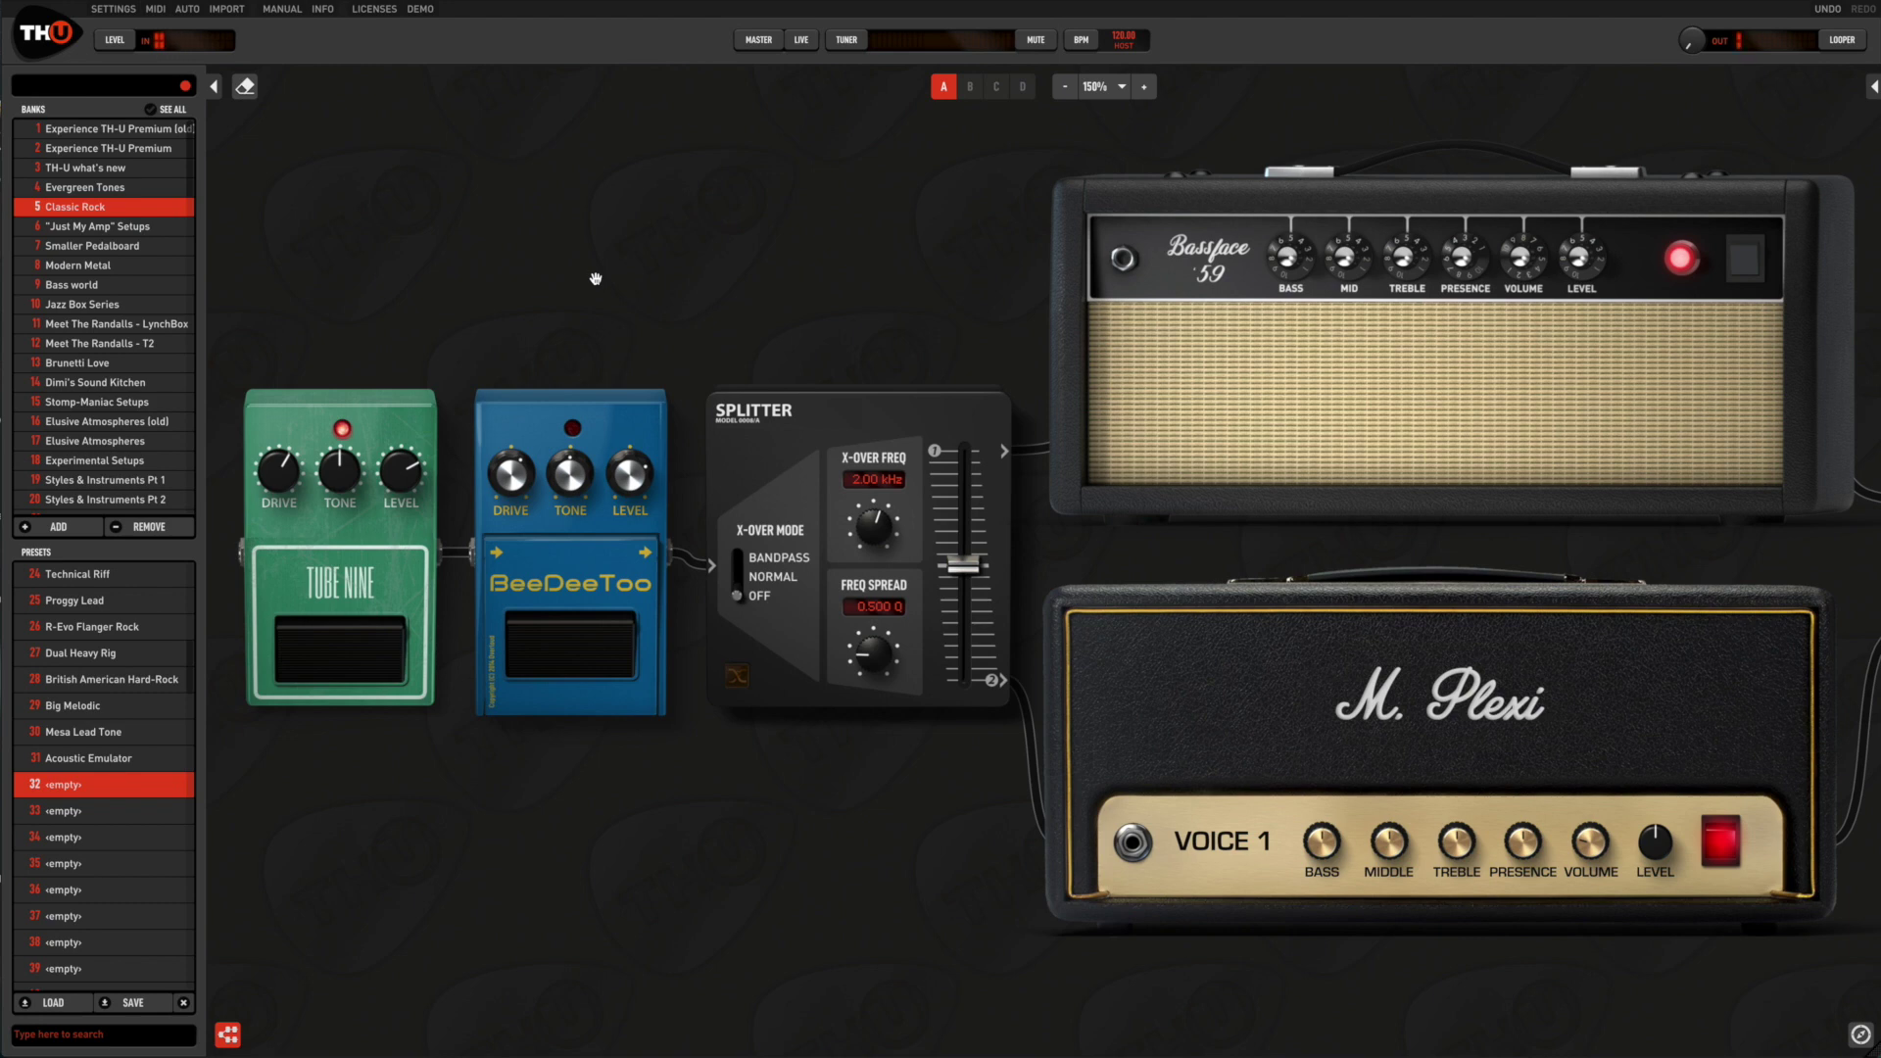
# Step: Learn an FCB1010 foot switch as the BeeDeeToo on/off control for this preset only
pyautogui.moveTo(616, 634)
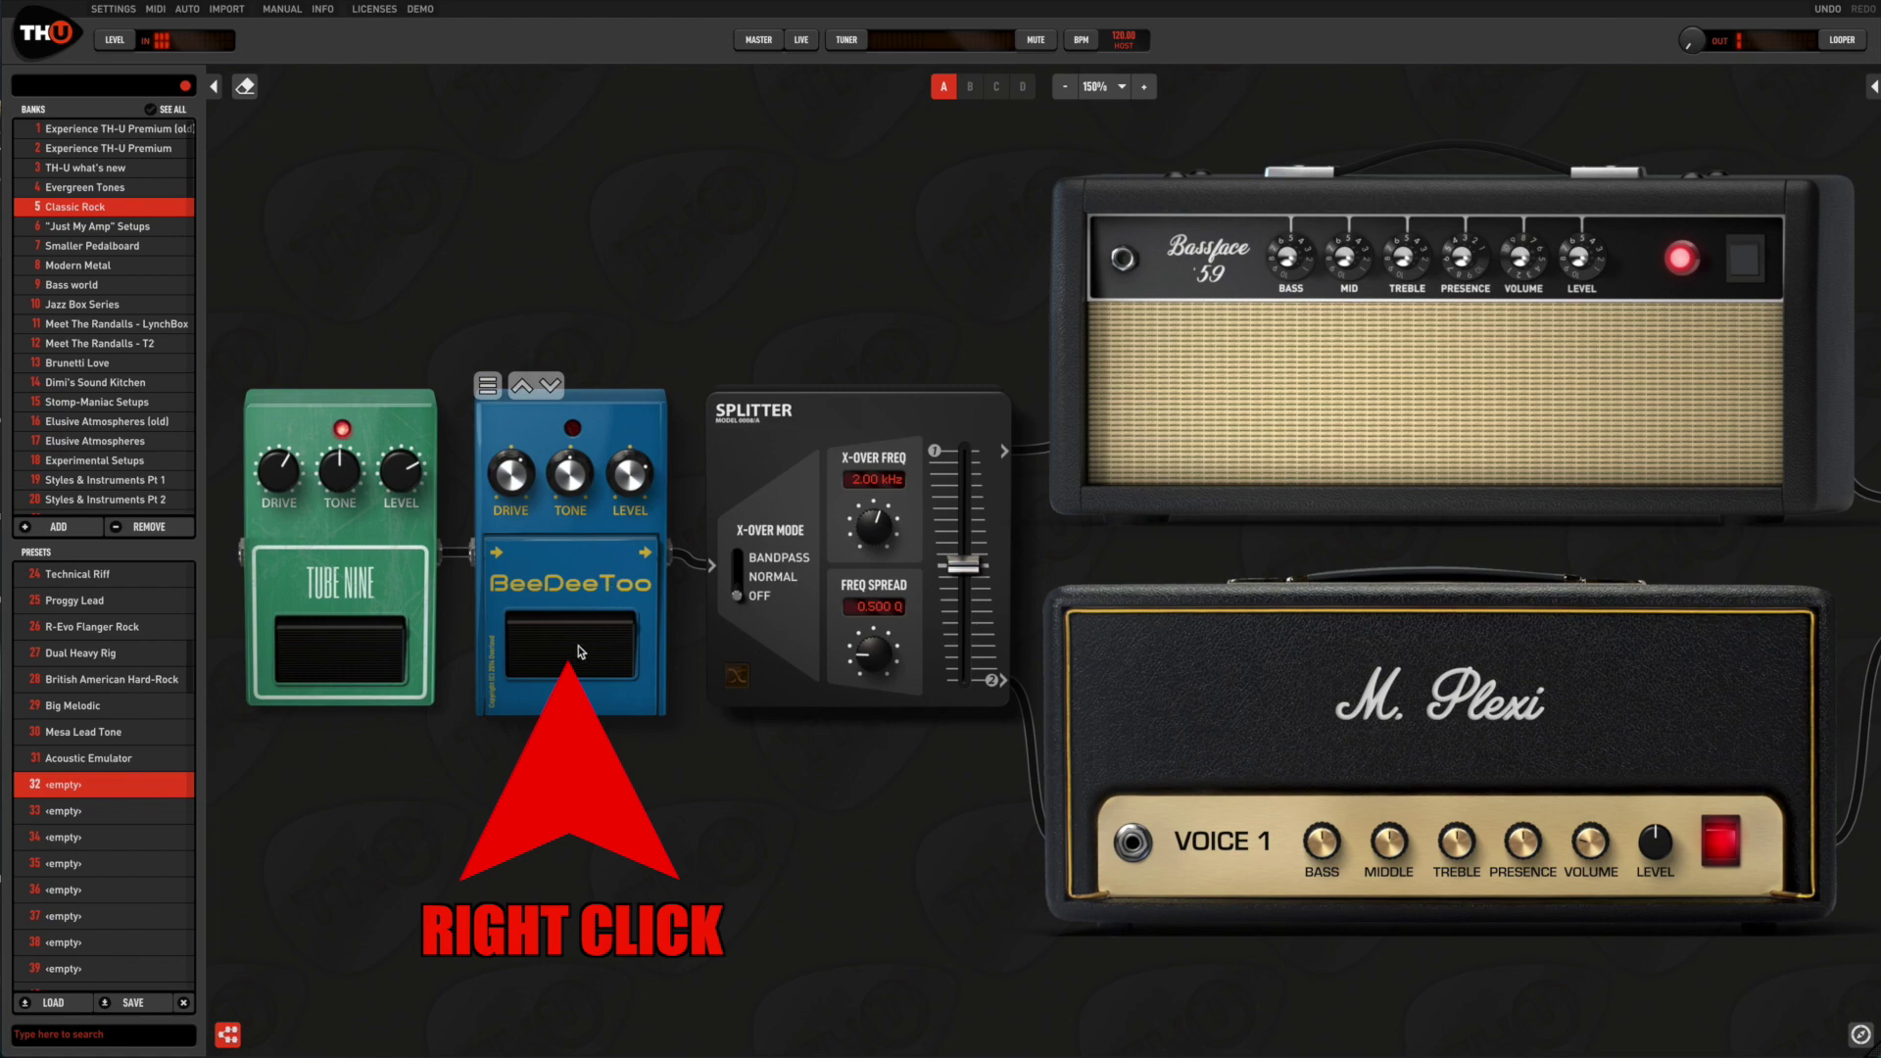
pyautogui.rightClick(580, 652)
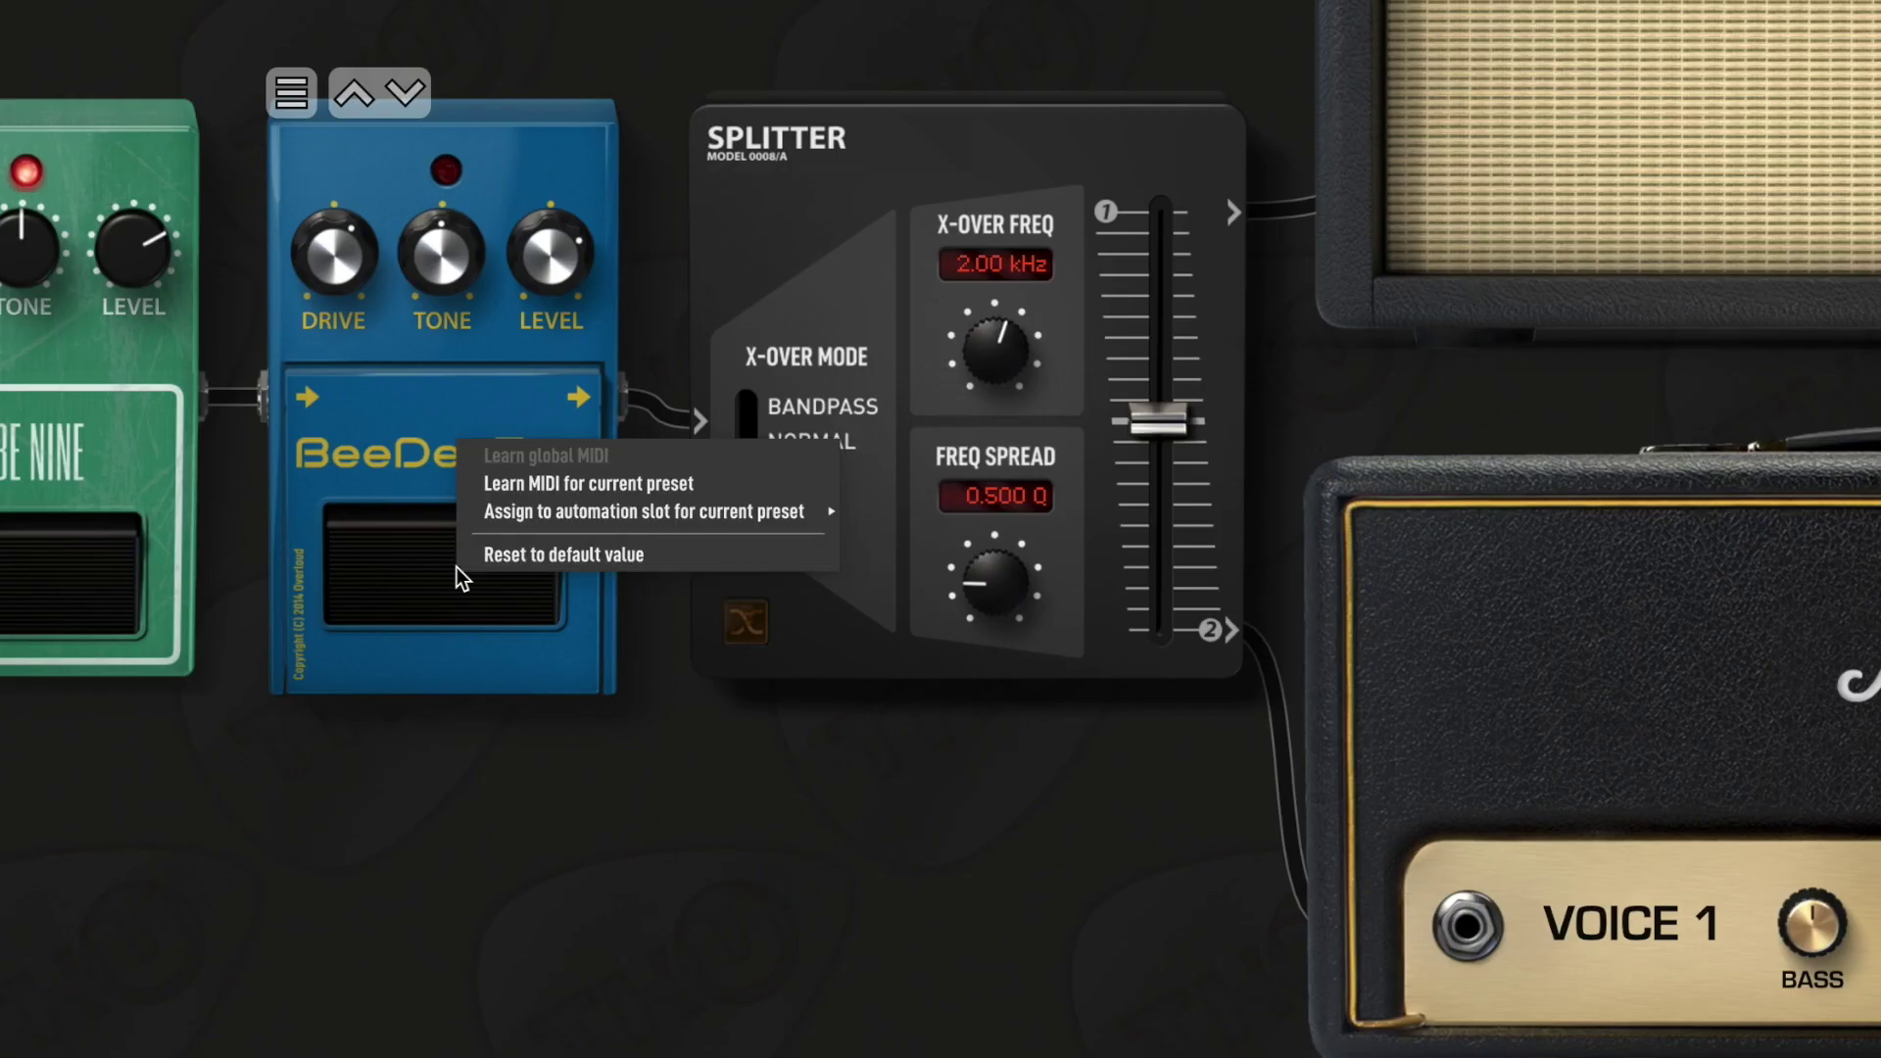
pyautogui.click(543, 485)
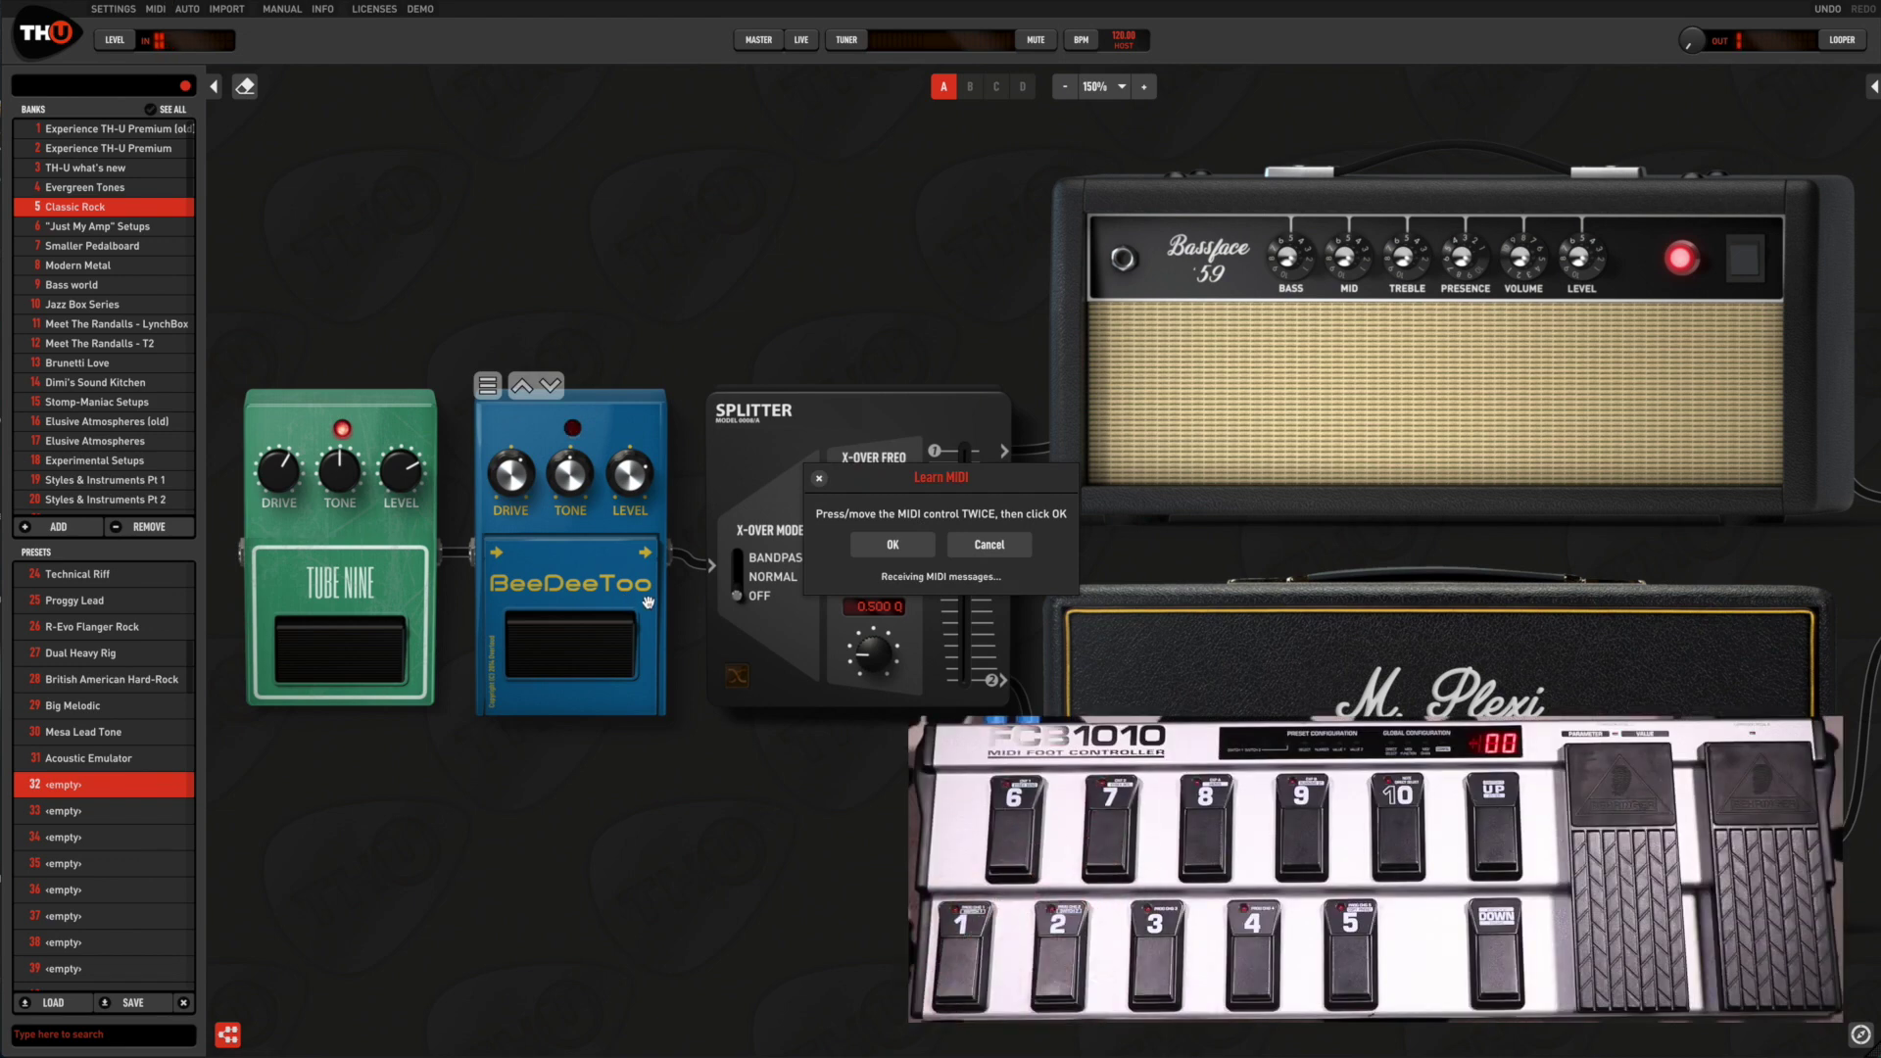
pyautogui.click(878, 551)
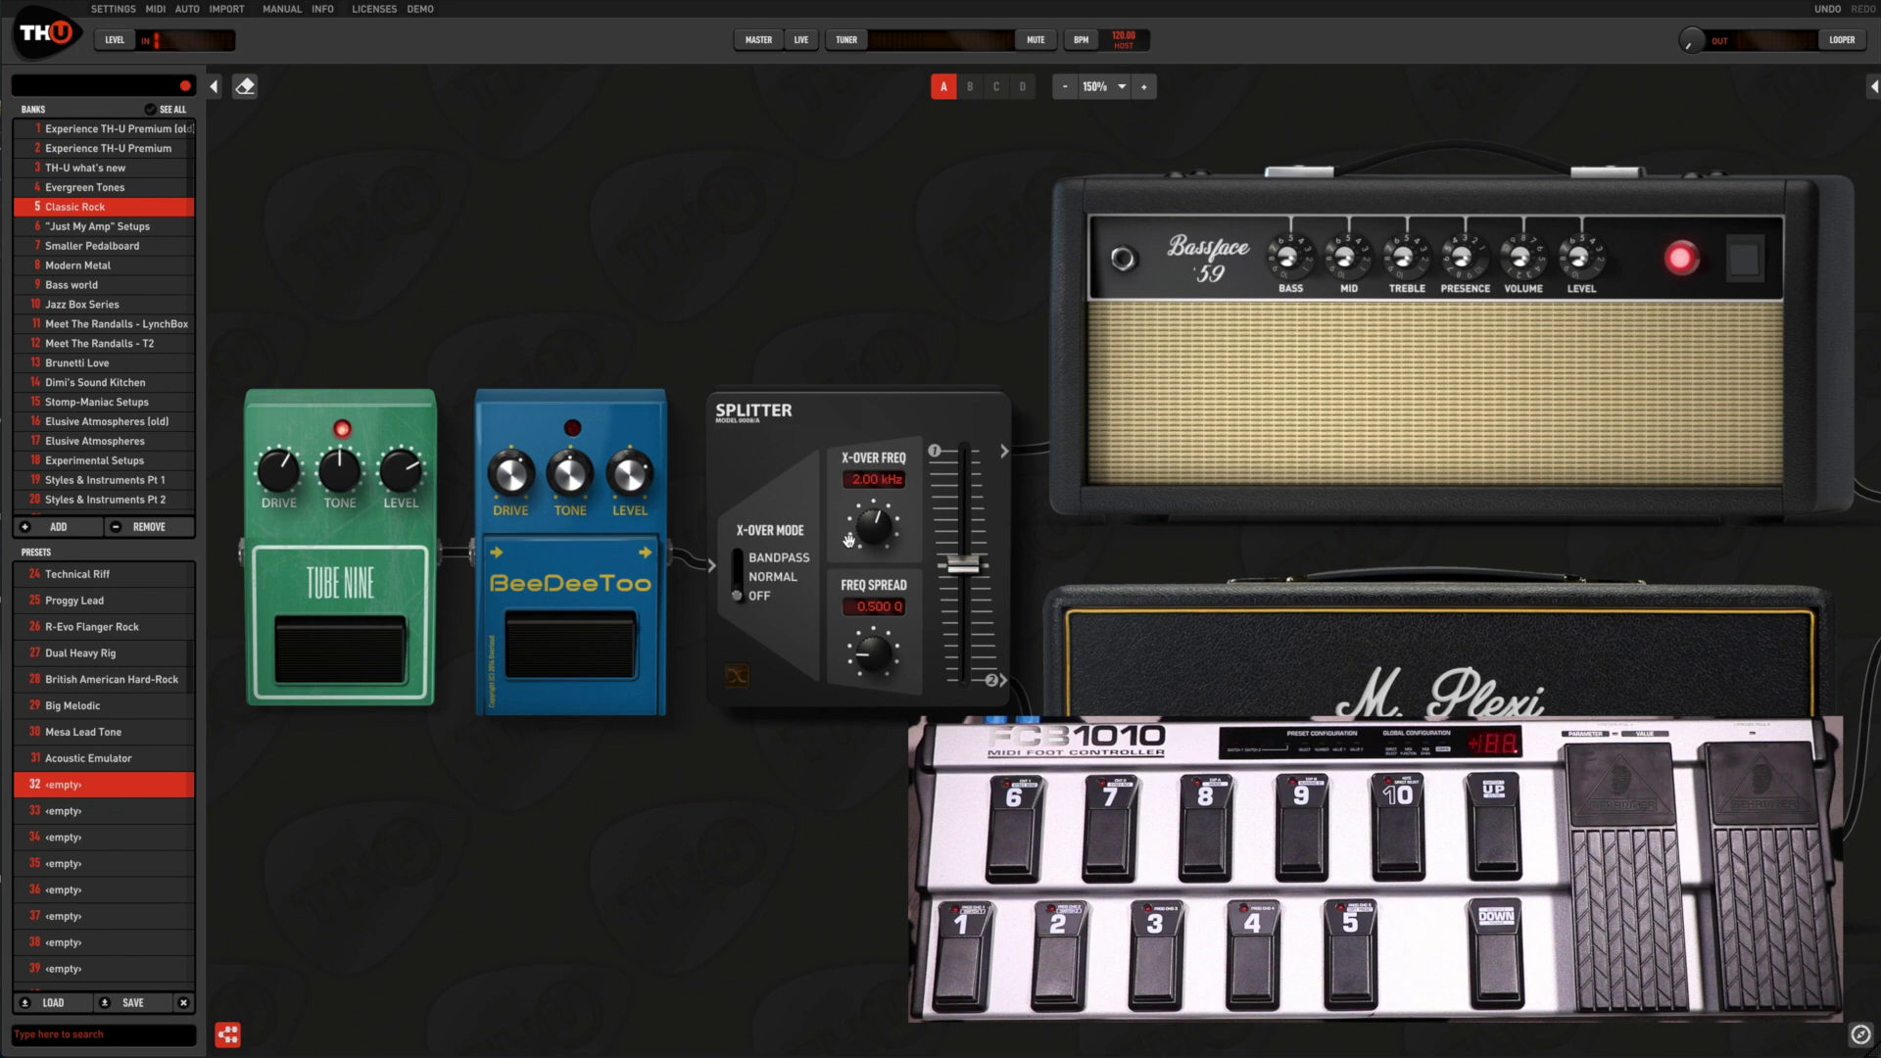